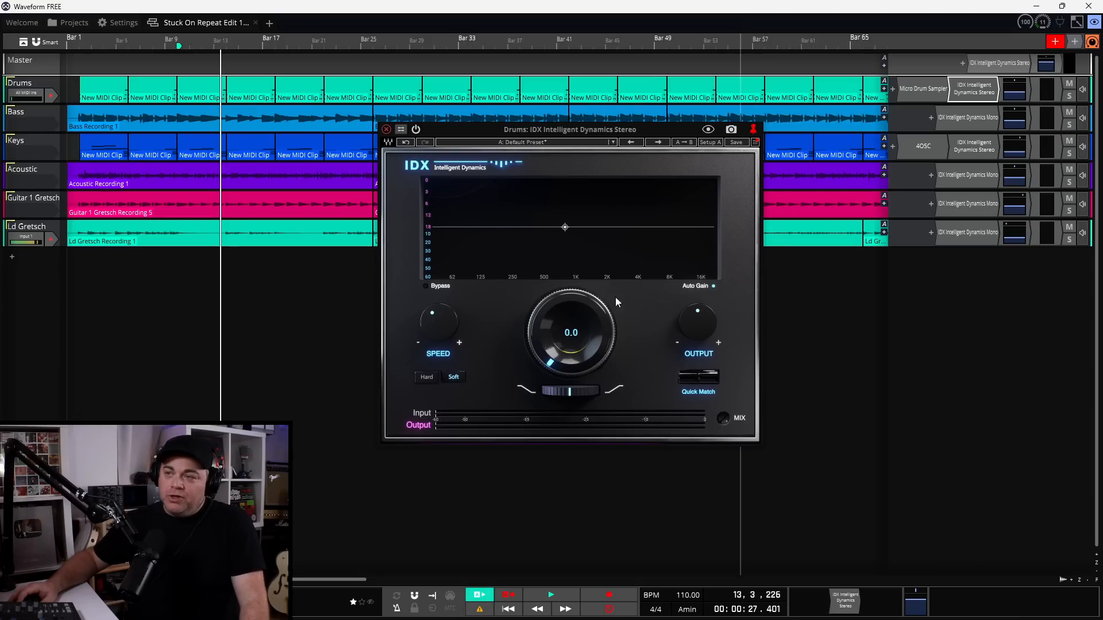
Try lower IDX threshold values, reset the threshold to 0.0, and solo the Drums track
{"action": "scroll", "coordinate": [554, 365], "scroll_direction": "down", "scroll_amount": 10}
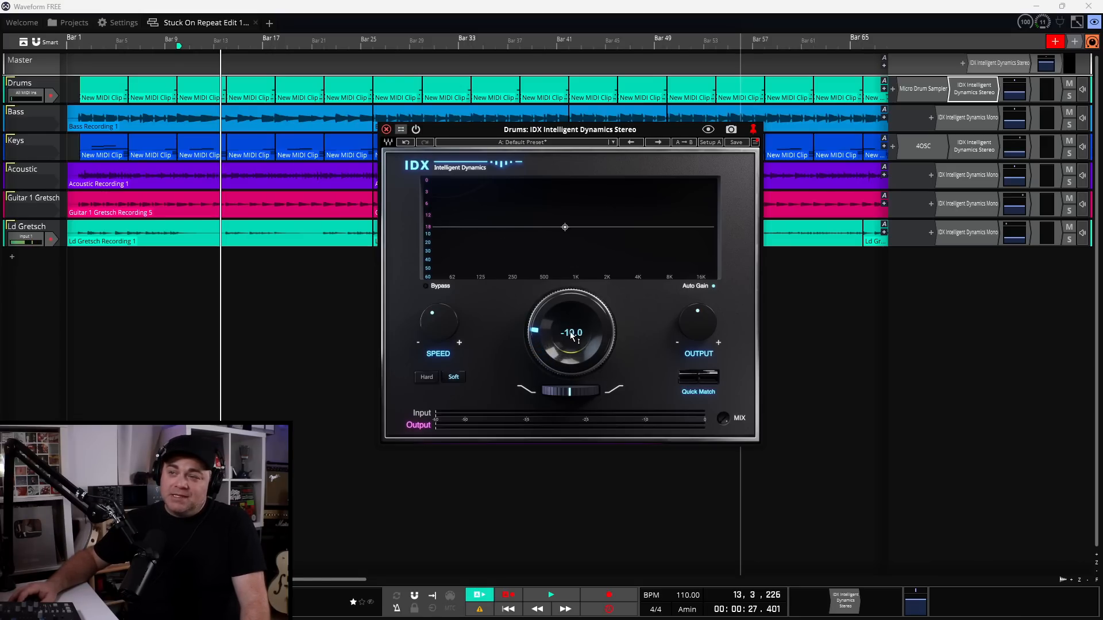
{"action": "scroll", "coordinate": [572, 333], "scroll_direction": "down", "scroll_amount": 17}
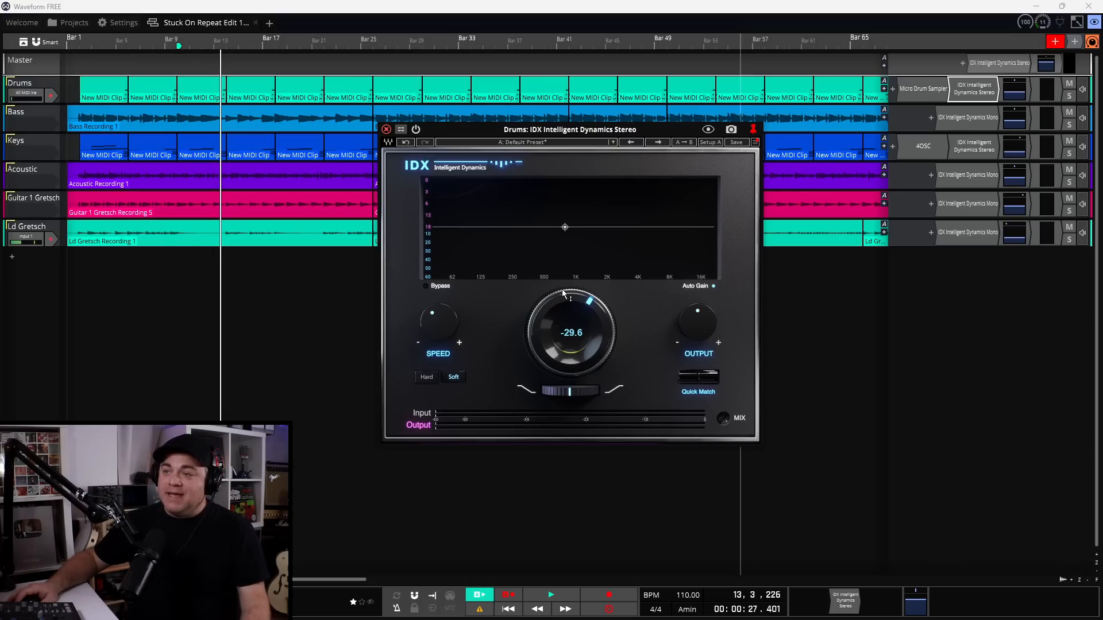
{"action": "double_click", "coordinate": [589, 301]}
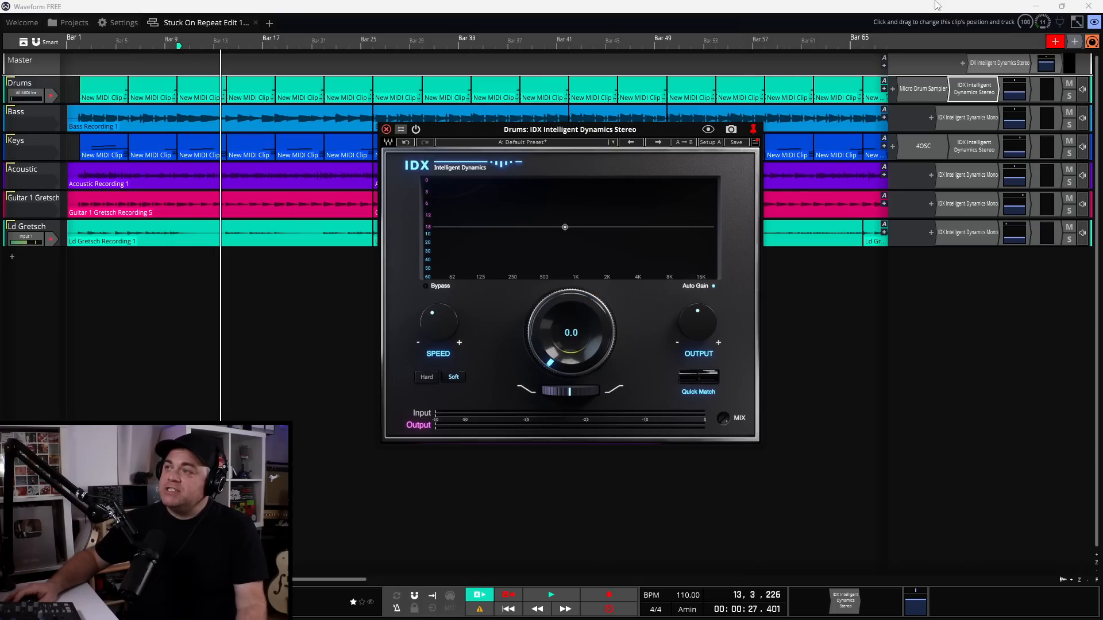
{"action": "left_click", "coordinate": [1068, 94]}
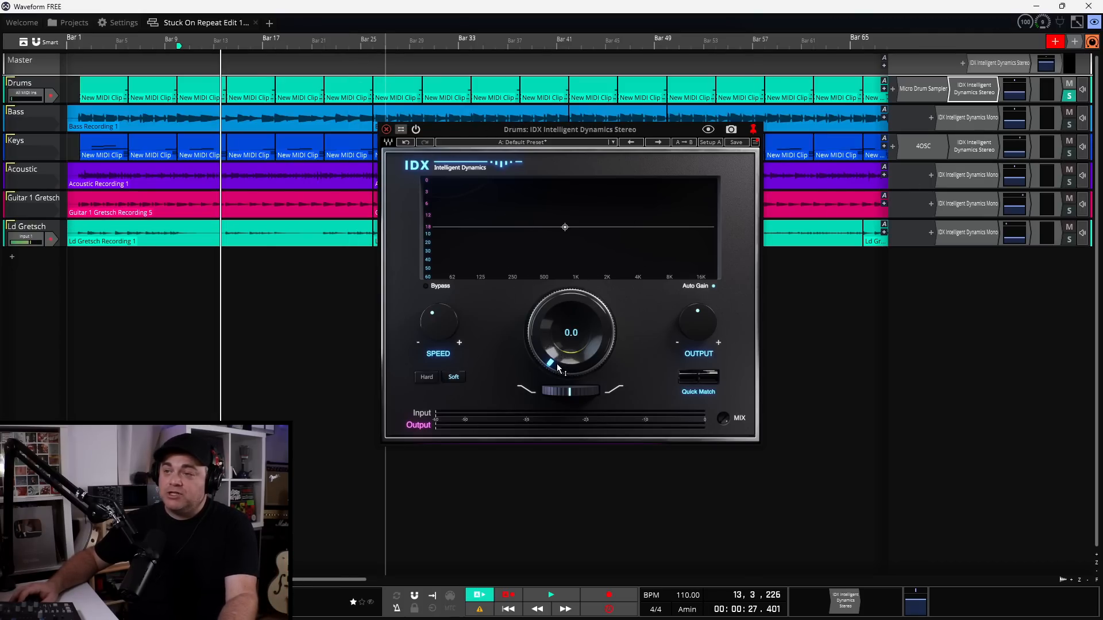
Audition the drums while lowering the Drums IDX threshold to about -20.7
{"action": "key", "text": "space"}
{"action": "left_click_drag", "start_coordinate": [558, 368], "coordinate": [559, 333]}
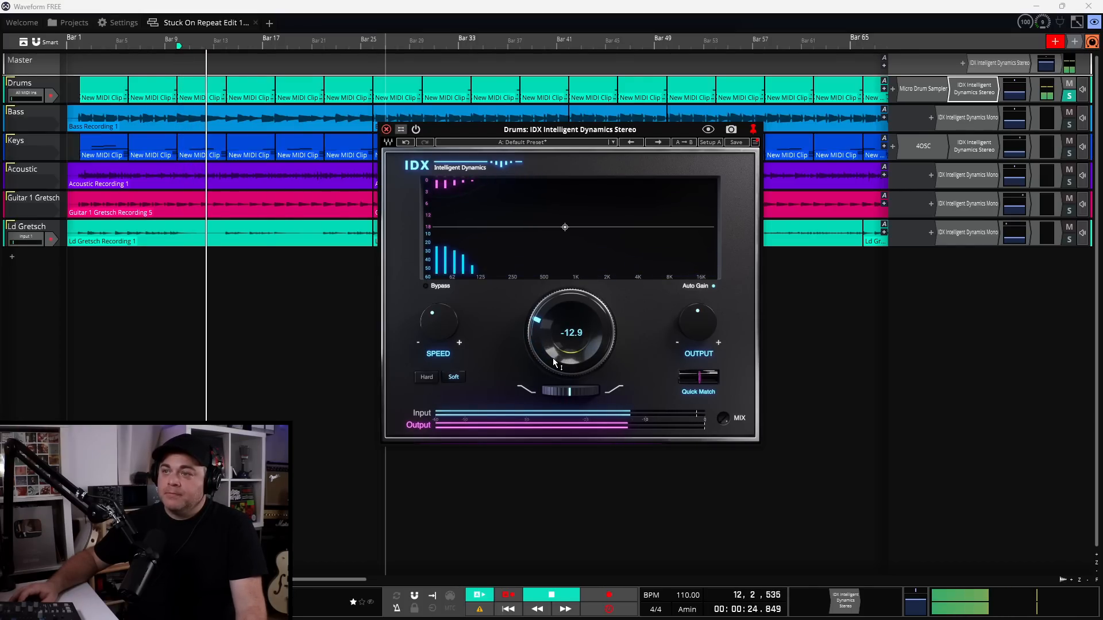
{"action": "left_click_drag", "start_coordinate": [547, 351], "coordinate": [548, 349]}
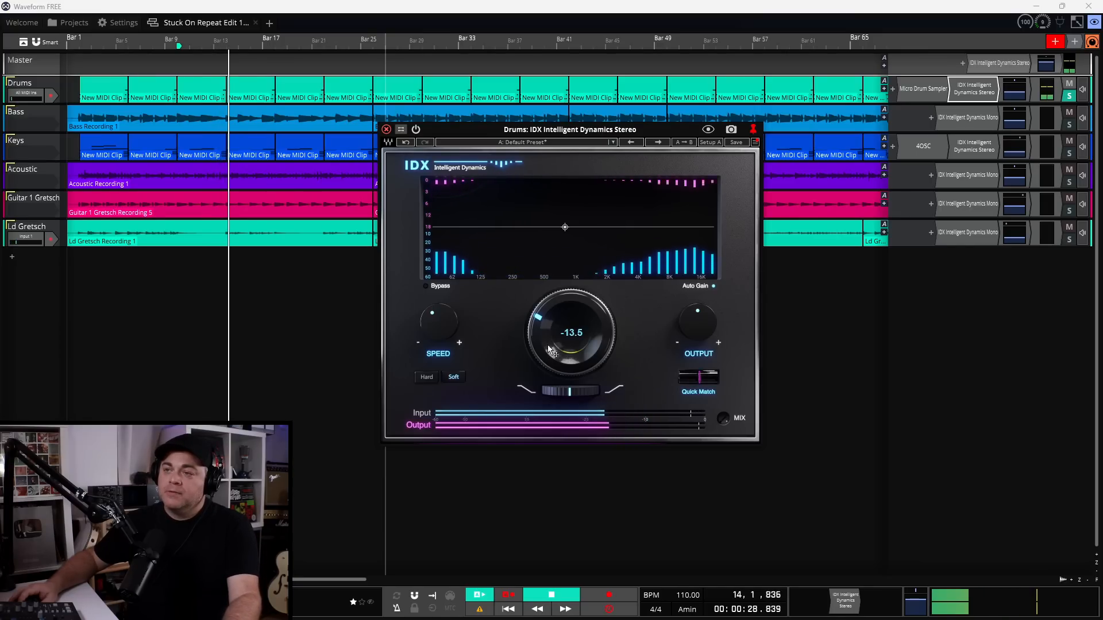
{"action": "key", "text": "space"}
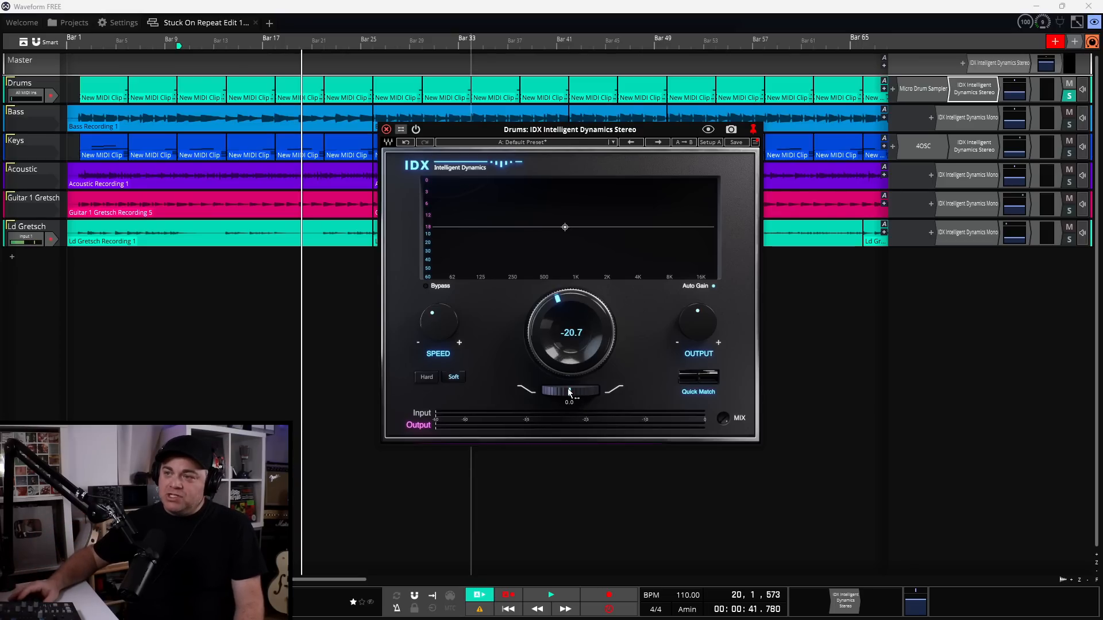
{"action": "left_click_drag", "start_coordinate": [569, 392], "coordinate": [584, 391]}
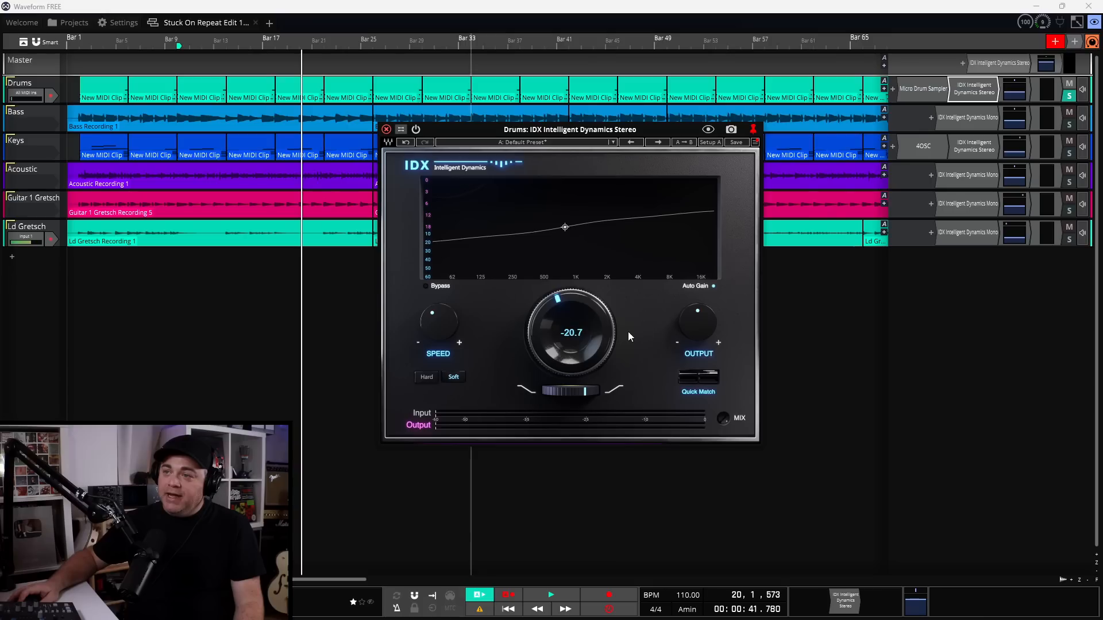
{"action": "left_click_drag", "start_coordinate": [573, 395], "coordinate": [538, 395]}
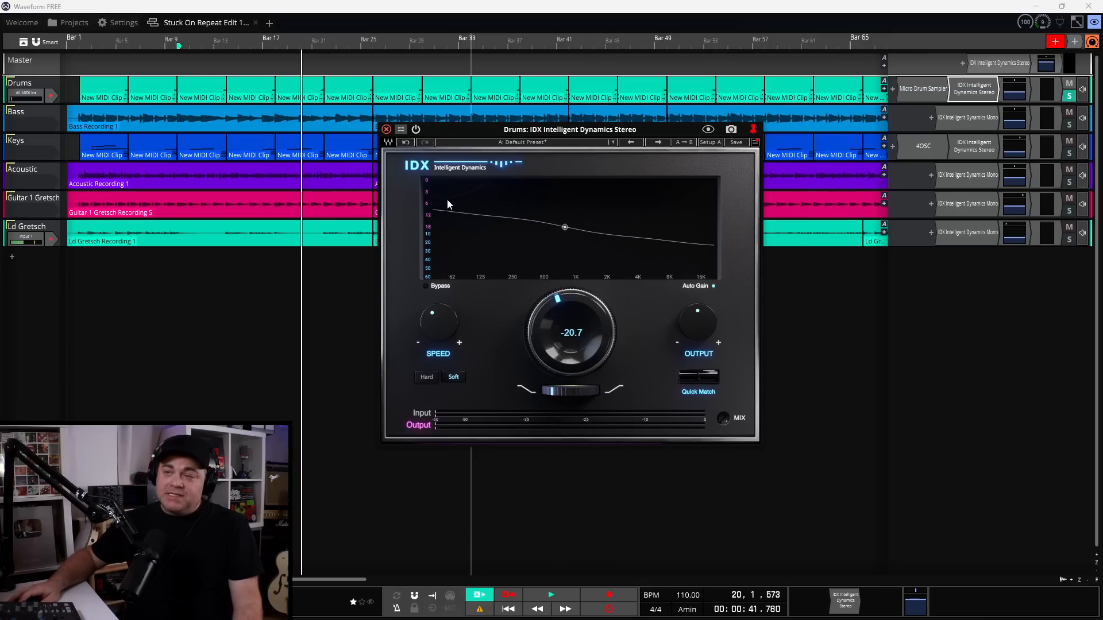
{"action": "double_click", "coordinate": [561, 390]}
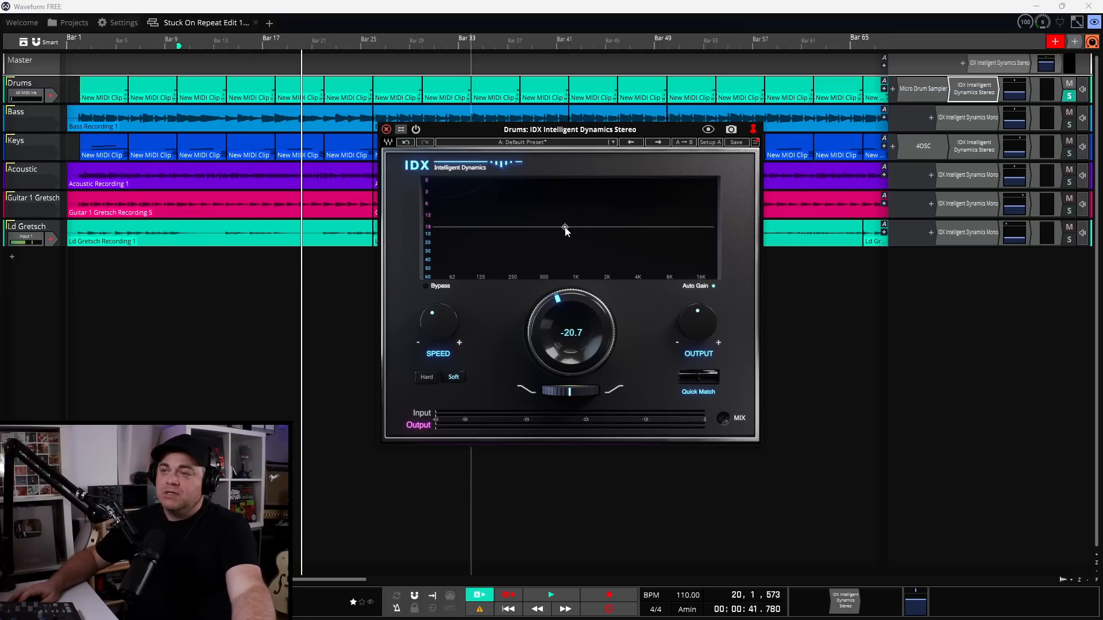
{"action": "mouse_move", "coordinate": [565, 227]}
{"action": "left_mouse_down"}
{"action": "mouse_move", "coordinate": [493, 252]}
{"action": "mouse_move", "coordinate": [554, 237]}
{"action": "mouse_move", "coordinate": [597, 253]}
{"action": "mouse_move", "coordinate": [528, 239]}
{"action": "mouse_move", "coordinate": [551, 240]}
{"action": "left_mouse_up"}
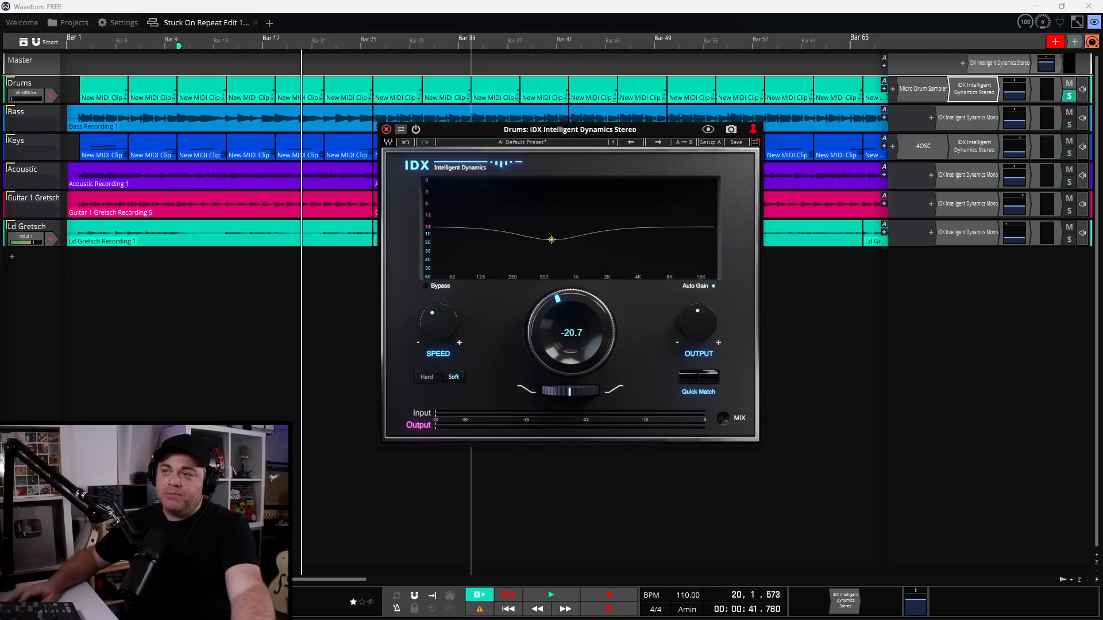
{"action": "double_click", "coordinate": [552, 242]}
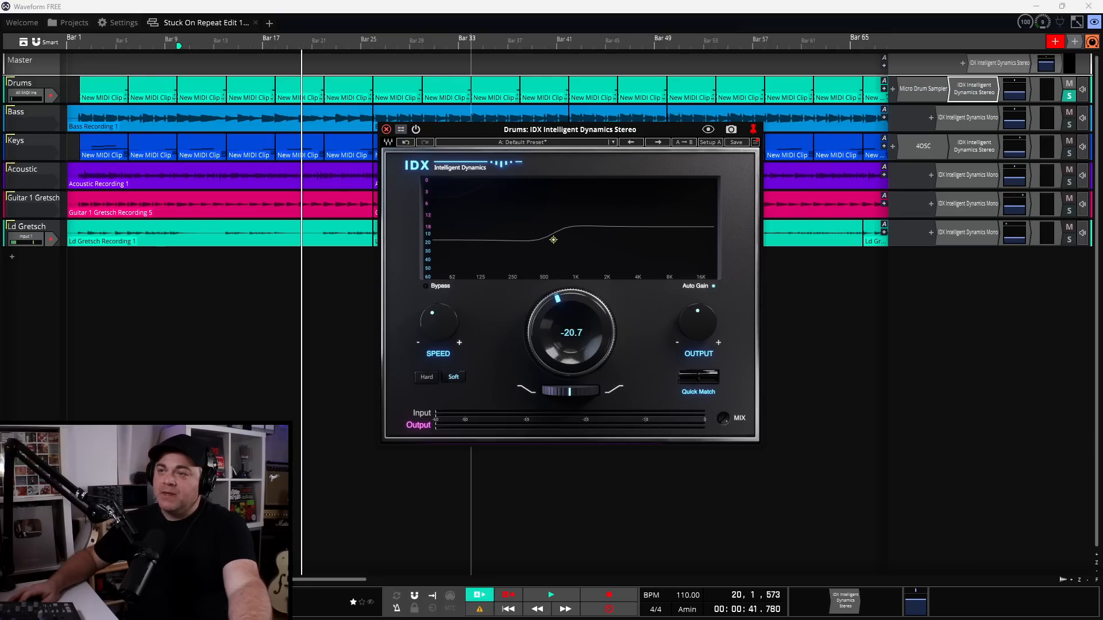
{"action": "double_click", "coordinate": [554, 242]}
{"action": "mouse_move", "coordinate": [554, 240]}
{"action": "left_mouse_down"}
{"action": "mouse_move", "coordinate": [569, 232]}
{"action": "mouse_move", "coordinate": [564, 245]}
{"action": "mouse_move", "coordinate": [546, 240]}
{"action": "mouse_move", "coordinate": [574, 256]}
{"action": "mouse_move", "coordinate": [482, 270]}
{"action": "mouse_move", "coordinate": [589, 235]}
{"action": "mouse_move", "coordinate": [543, 223]}
{"action": "mouse_move", "coordinate": [558, 229]}
{"action": "left_mouse_up"}
{"action": "double_click", "coordinate": [564, 243]}
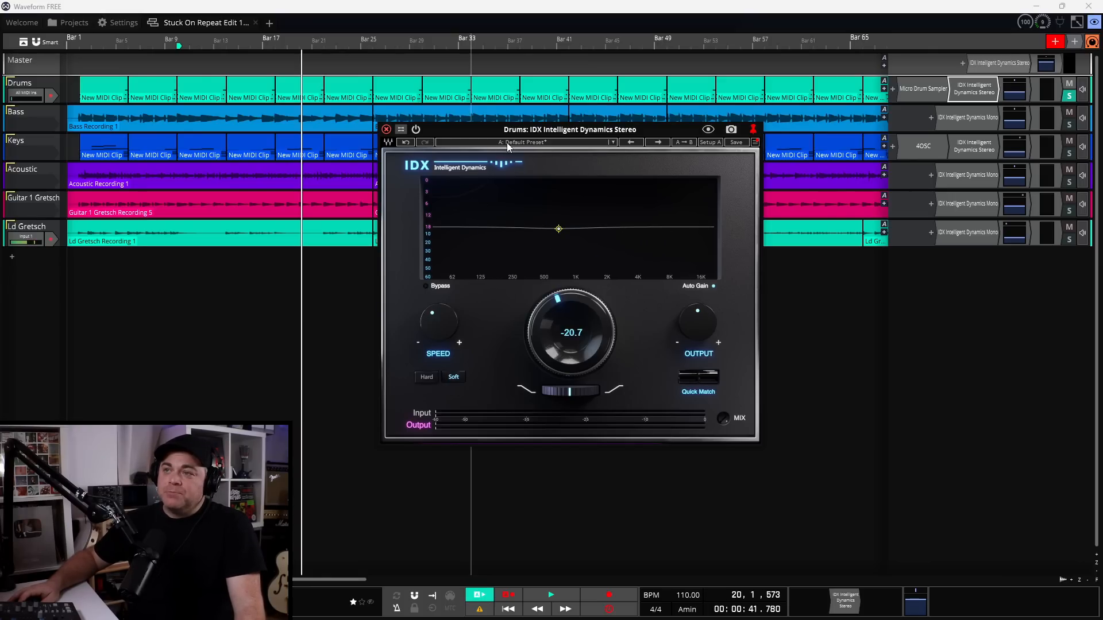
Load the Drums Tension factory preset on the Drums IDX, setting the threshold to -30.0
{"action": "left_click", "coordinate": [508, 145]}
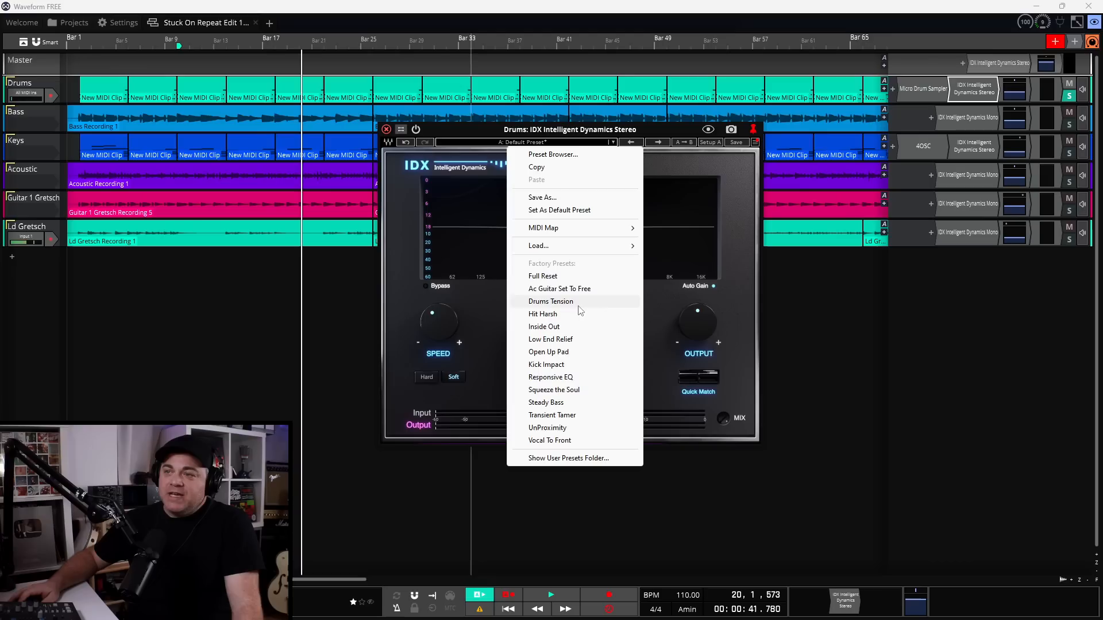
{"action": "left_click", "coordinate": [545, 305]}
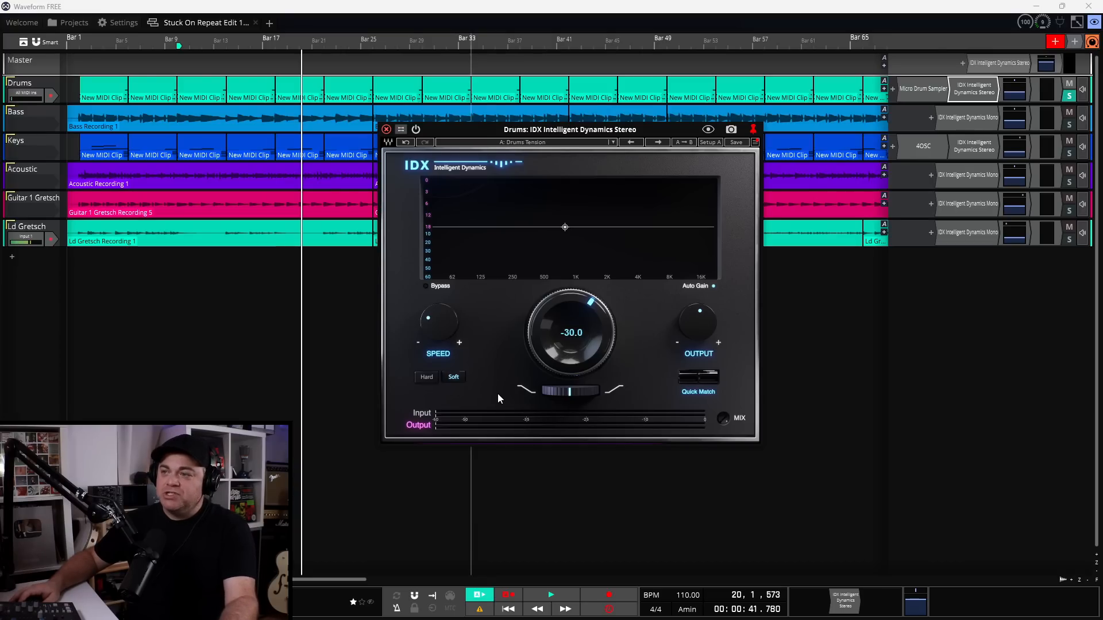
Play the drums, trim the Drums Tension threshold to -32.1, then solo the Bass track
{"action": "left_click", "coordinate": [409, 23]}
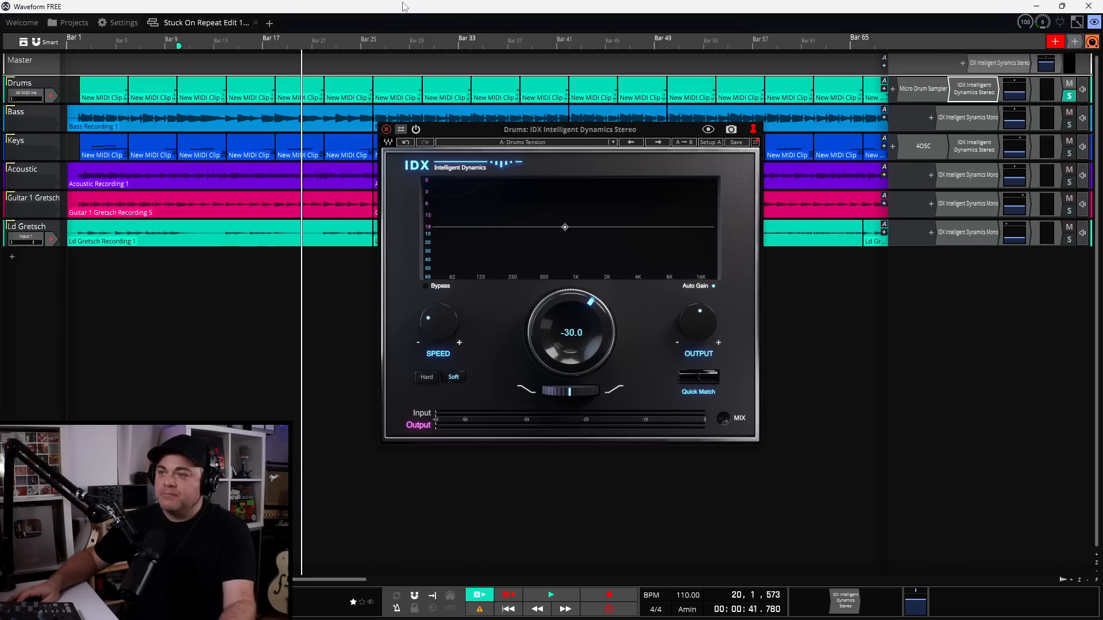
{"action": "key", "text": "space"}
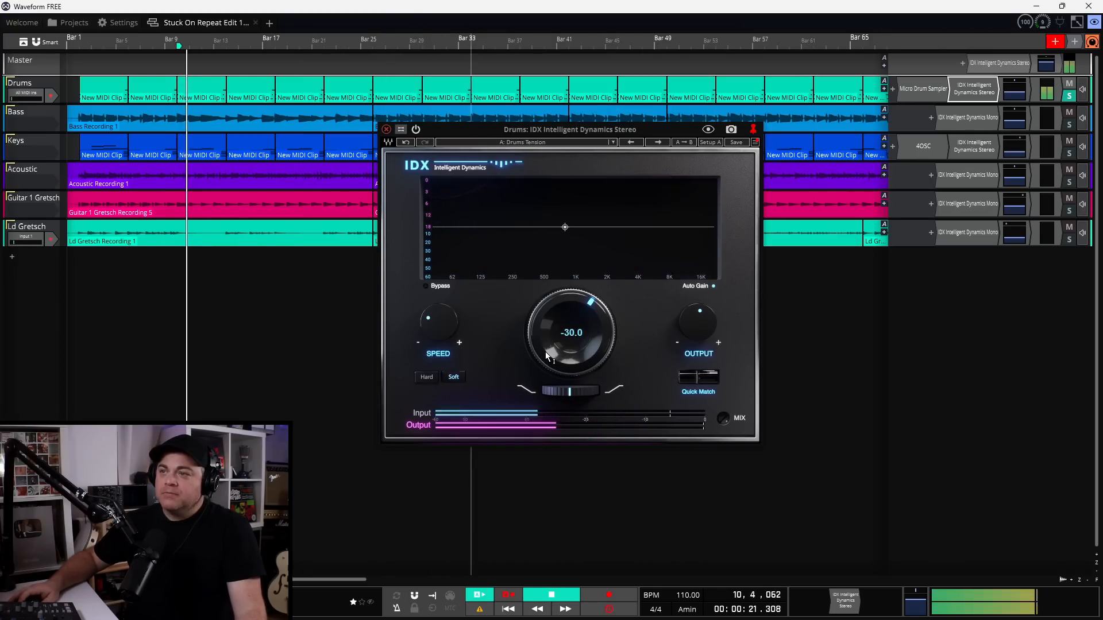
{"action": "left_click_drag", "start_coordinate": [550, 354], "coordinate": [550, 374]}
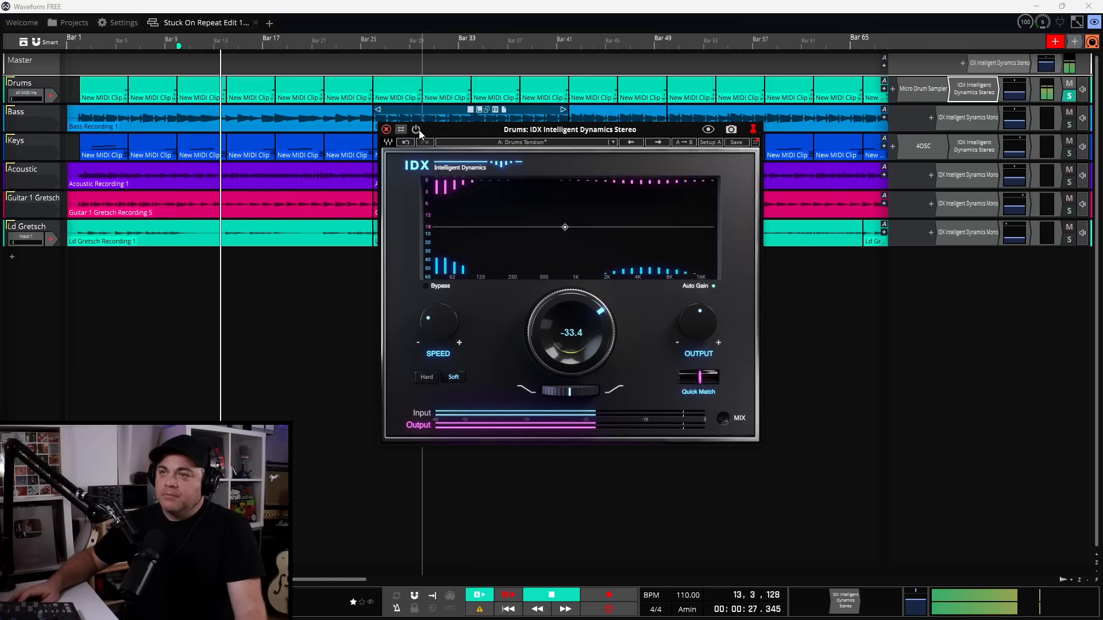
{"action": "left_click_drag", "start_coordinate": [579, 336], "coordinate": [579, 328]}
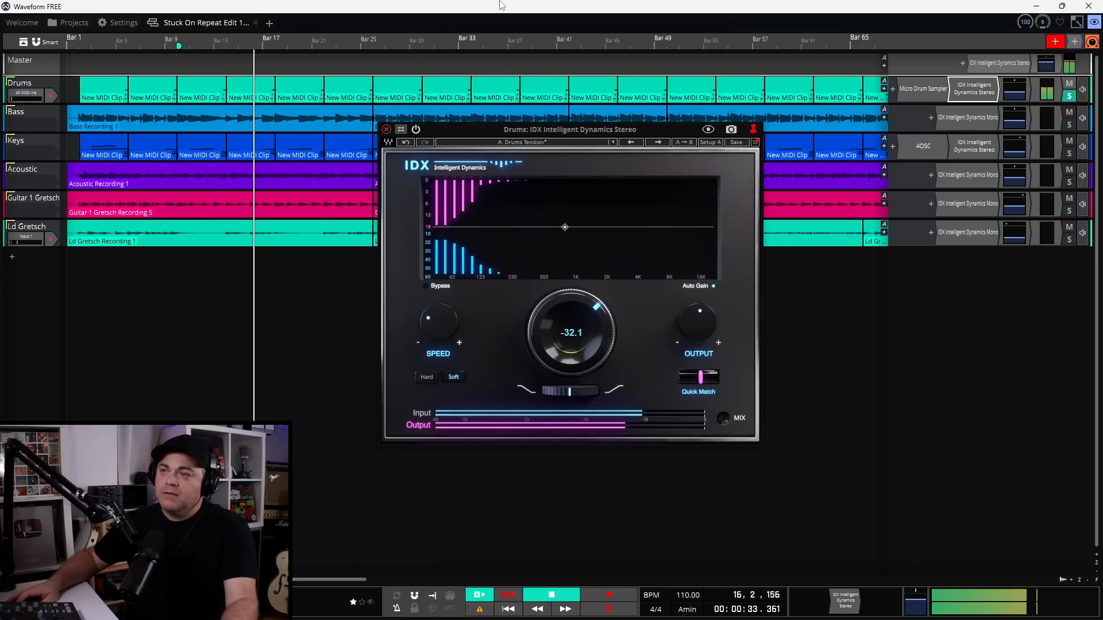
{"action": "key", "text": "space"}
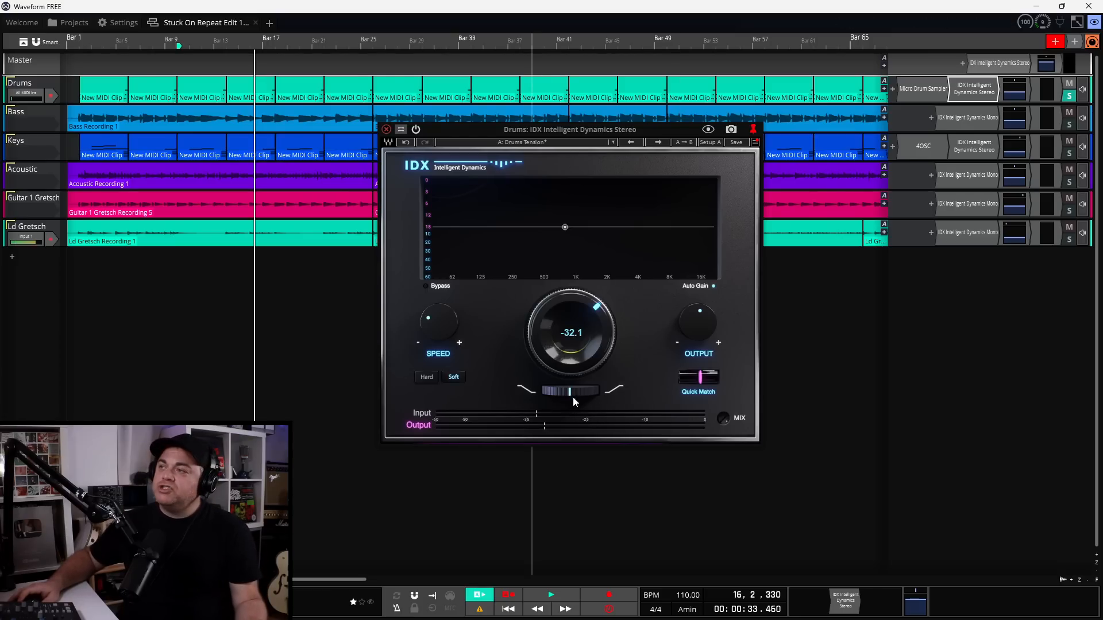
{"action": "left_click", "coordinate": [1070, 126]}
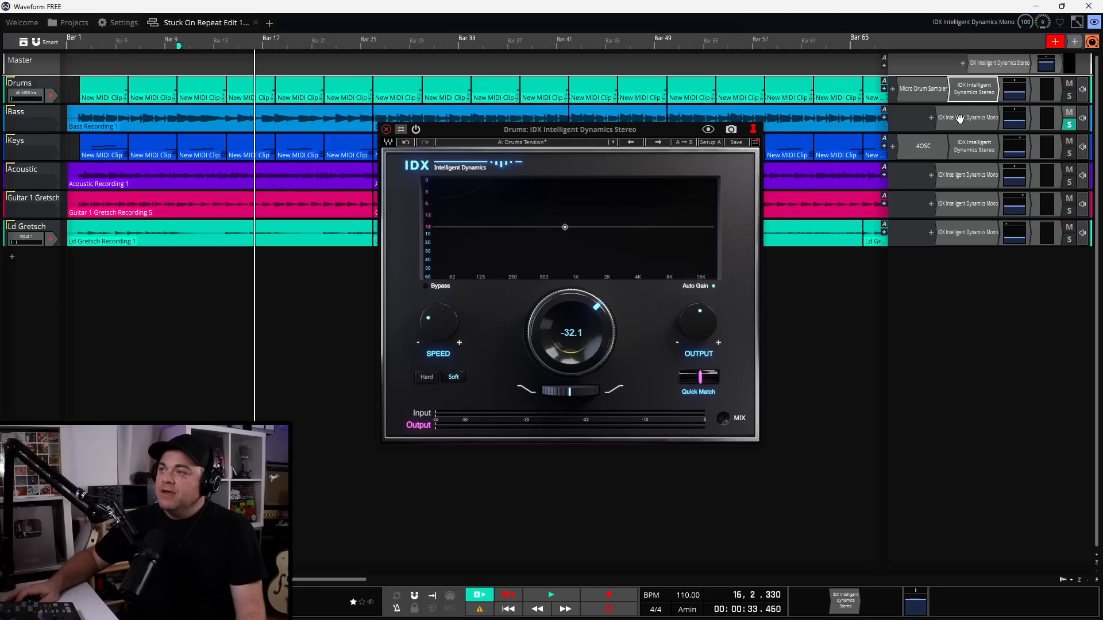
Open the Bass IDX plugin, move its window aside, audition the bass, and show its presets
{"action": "double_click", "coordinate": [959, 118]}
{"action": "left_click_drag", "start_coordinate": [292, 69], "coordinate": [603, 154]}
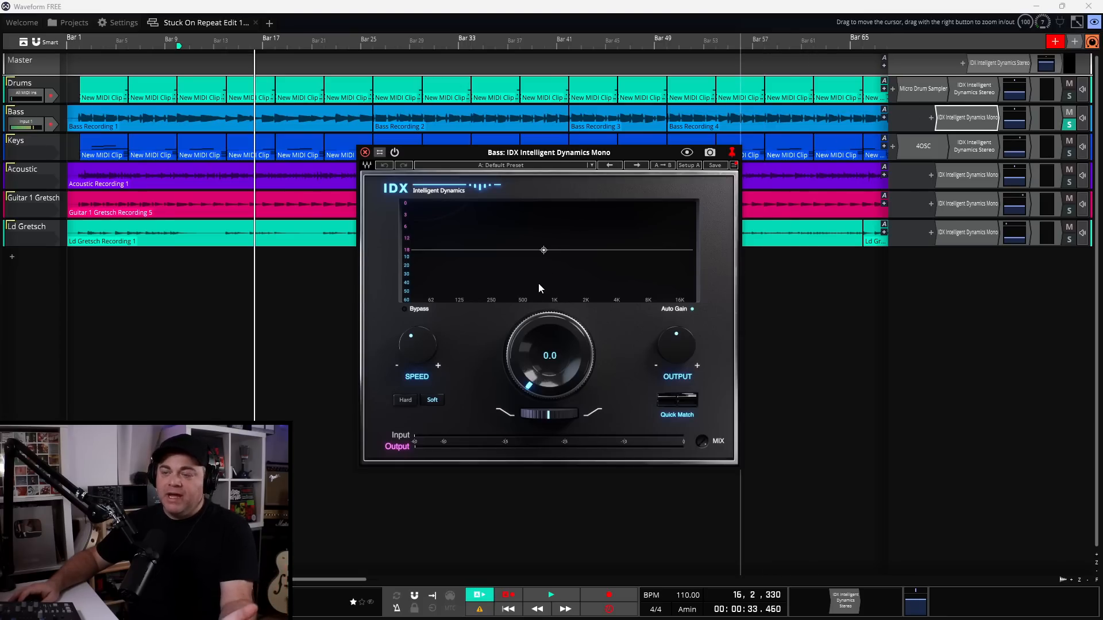
{"action": "key", "text": "space"}
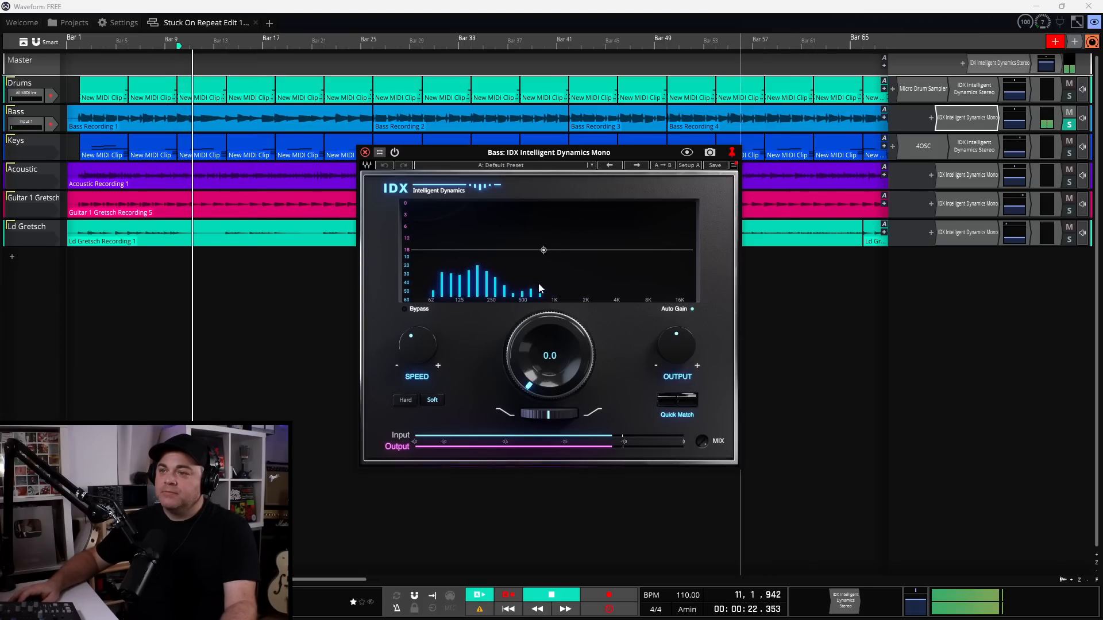
{"action": "key", "text": "space"}
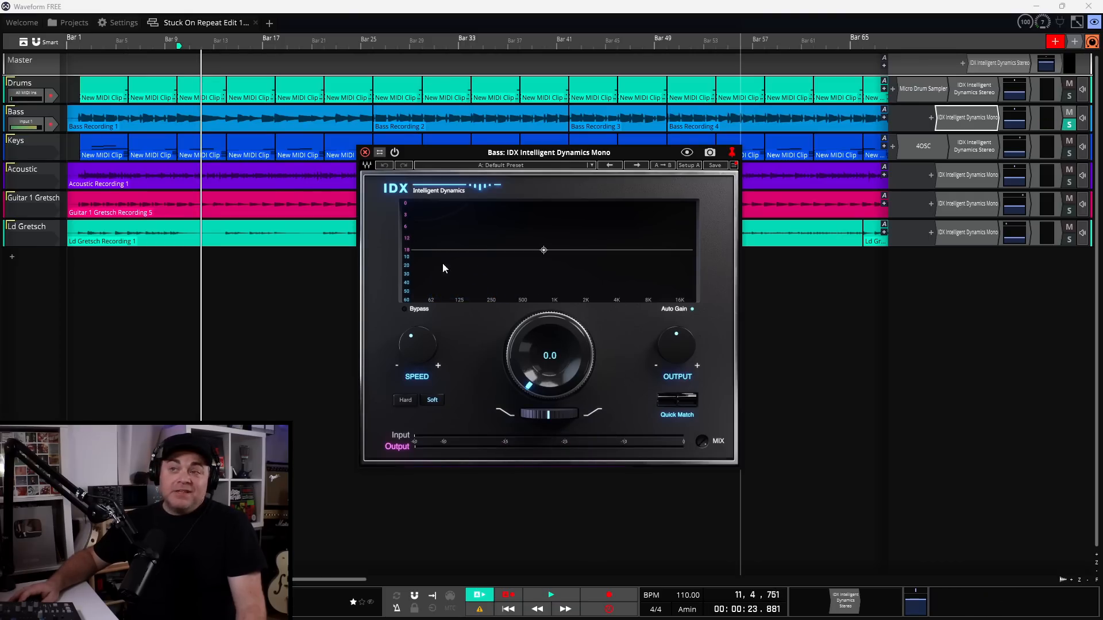
{"action": "left_click", "coordinate": [506, 166]}
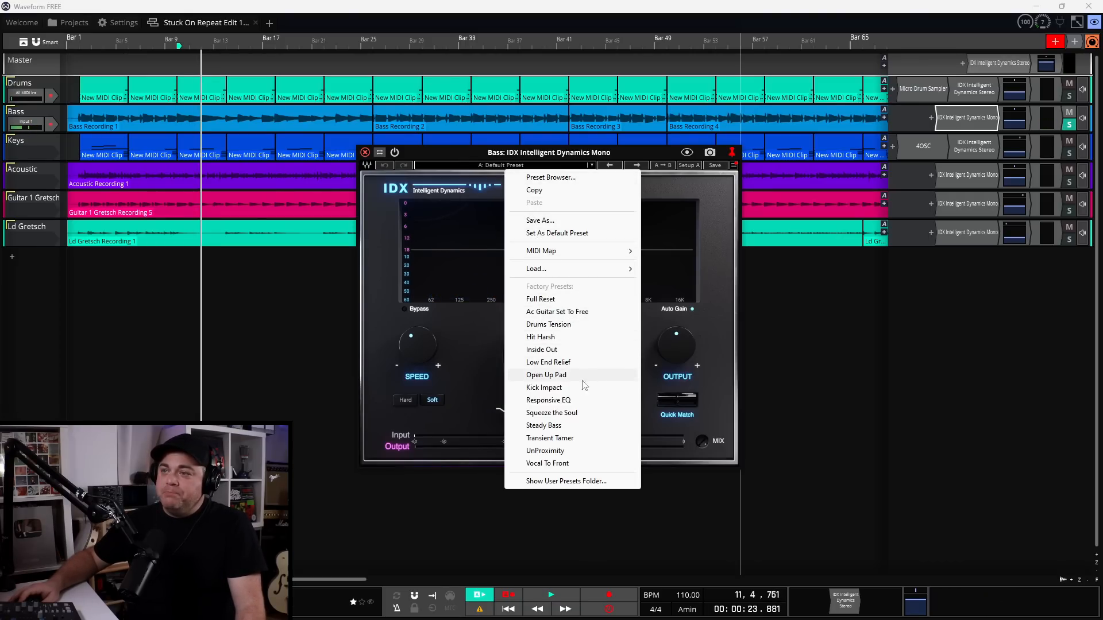
Load Steady Bass, lower its threshold to -31.0, and compare the Bass IDX on and off
{"action": "left_click", "coordinate": [556, 427]}
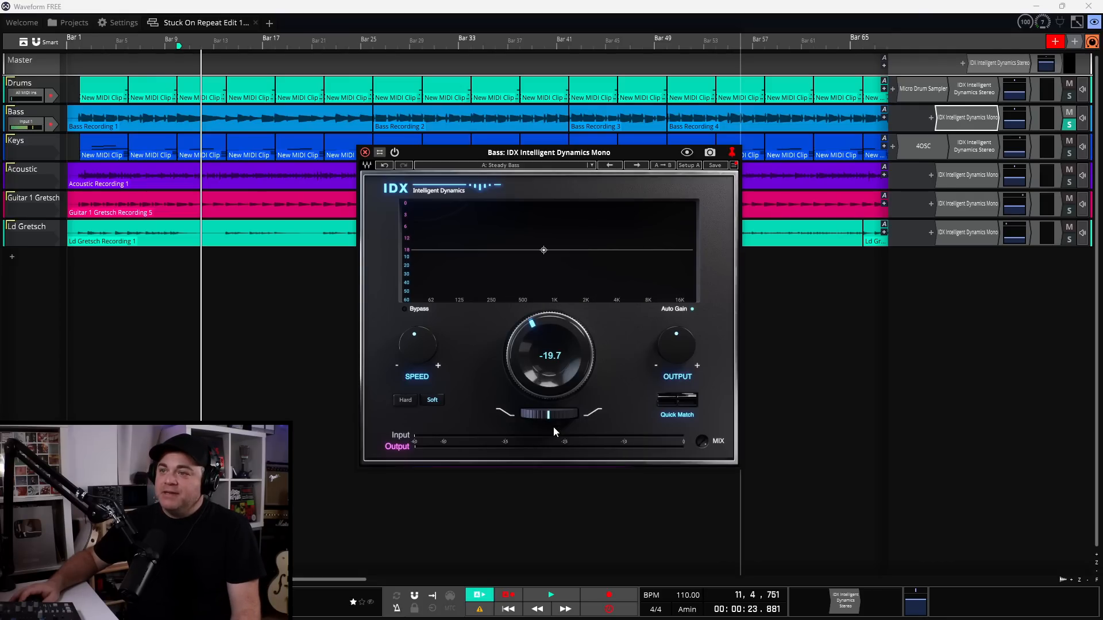
{"action": "key", "text": "space"}
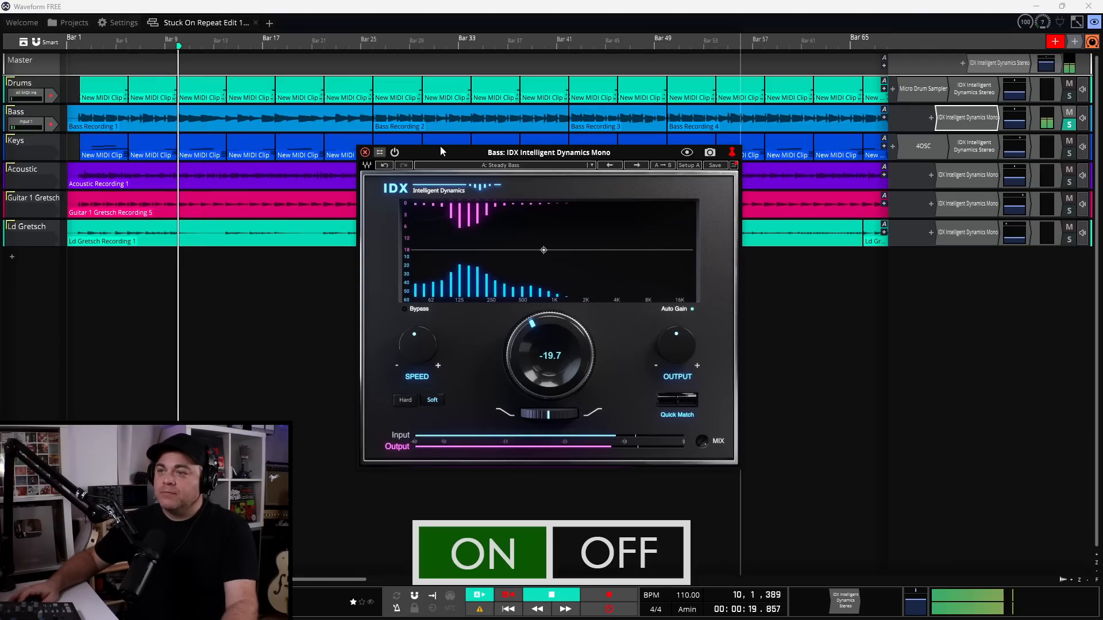
{"action": "left_click_drag", "start_coordinate": [541, 363], "coordinate": [540, 328]}
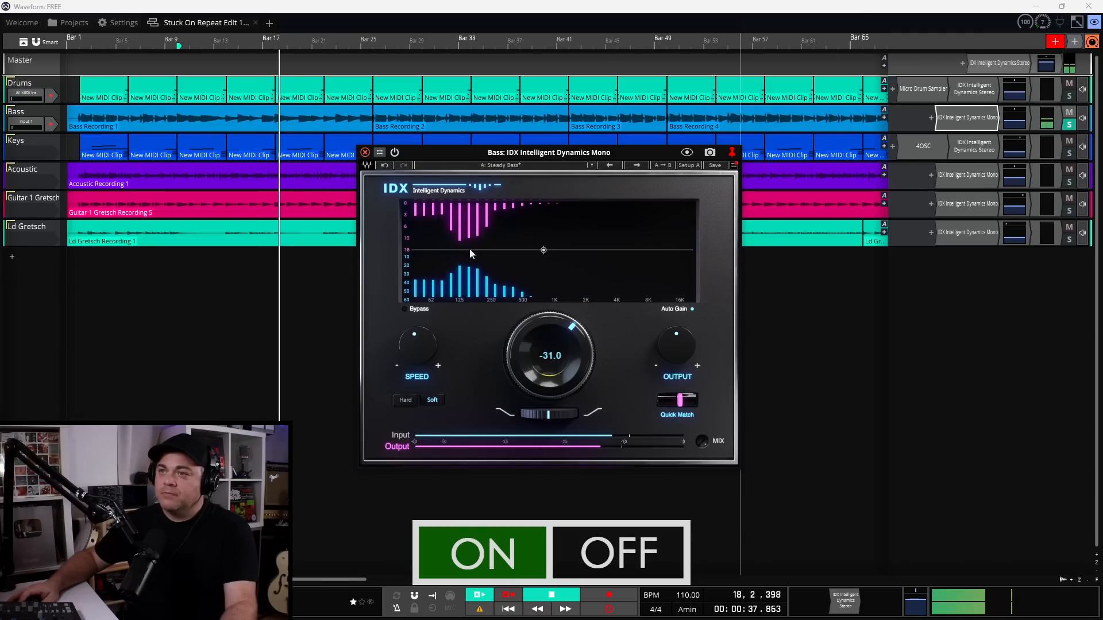
{"action": "left_click", "coordinate": [395, 153]}
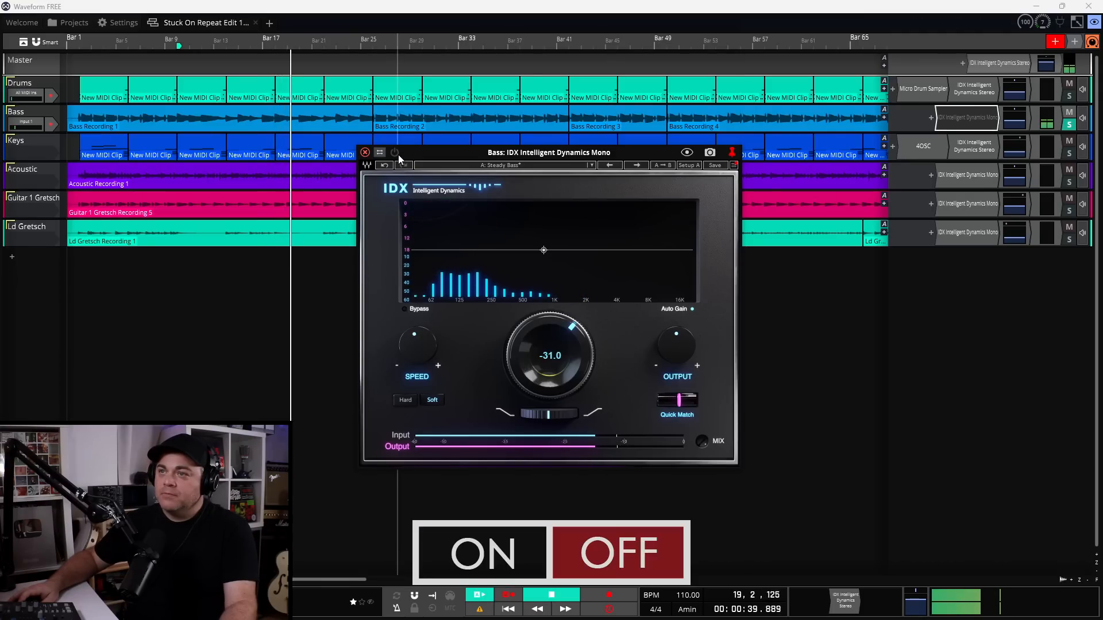
{"action": "left_click", "coordinate": [398, 154]}
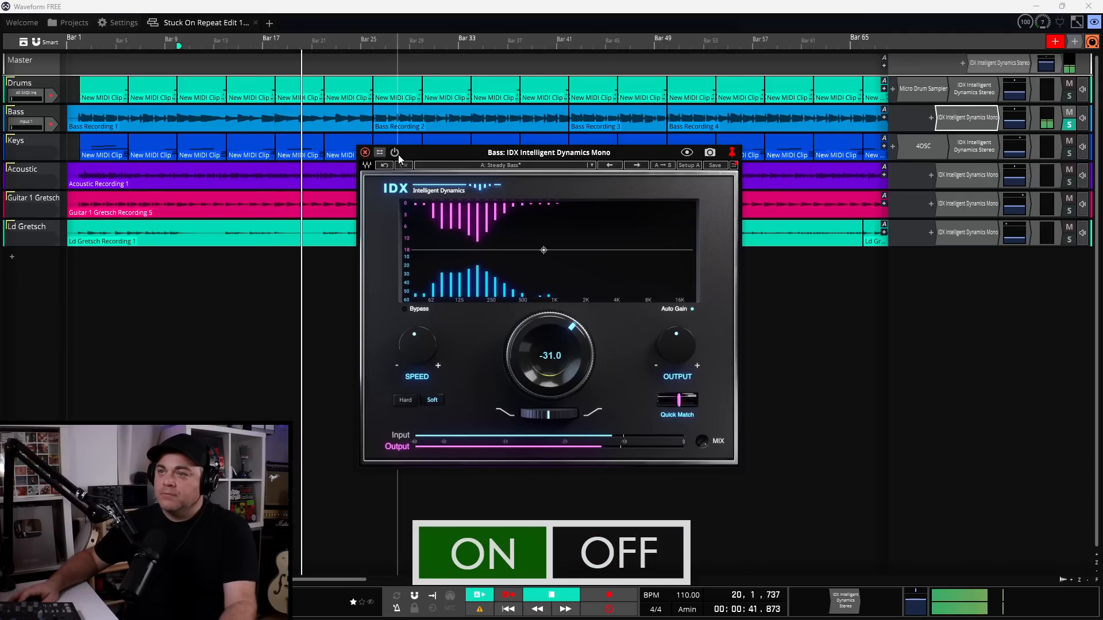
{"action": "key", "text": "space"}
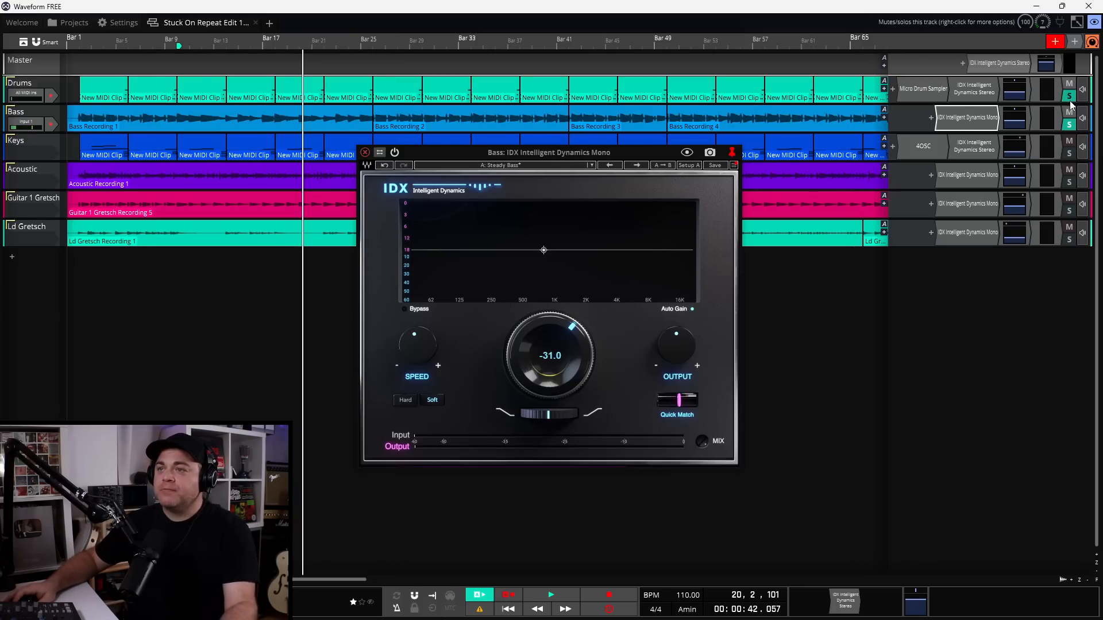
Reopen the Drums IDX and bypass-compare the Drums and Bass IDX plugins during playback
{"action": "key", "text": "space"}
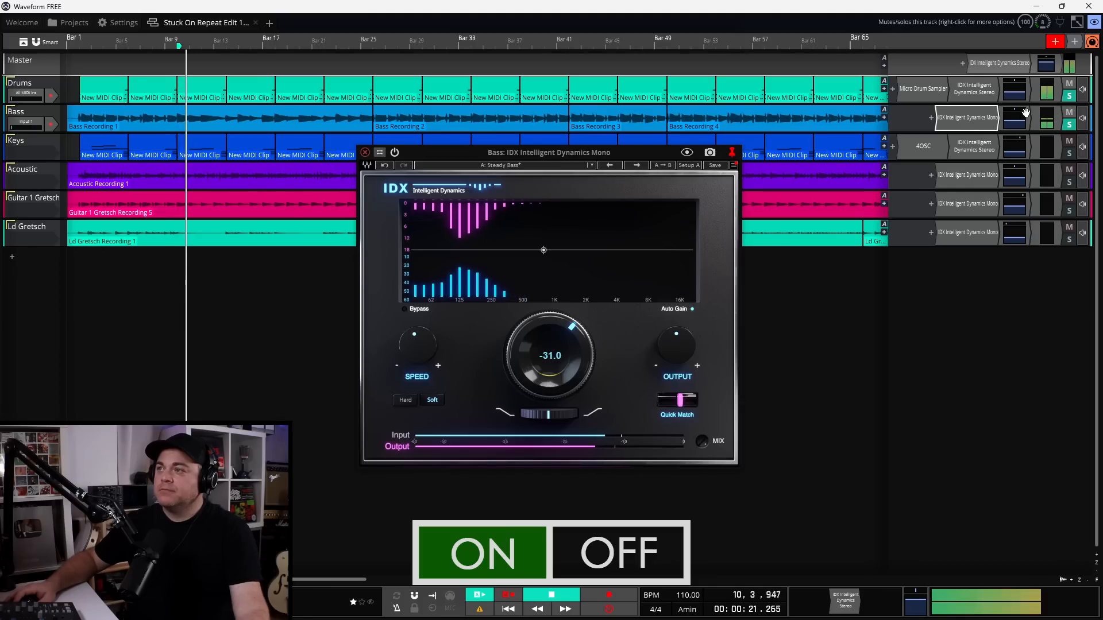
{"action": "double_click", "coordinate": [975, 90]}
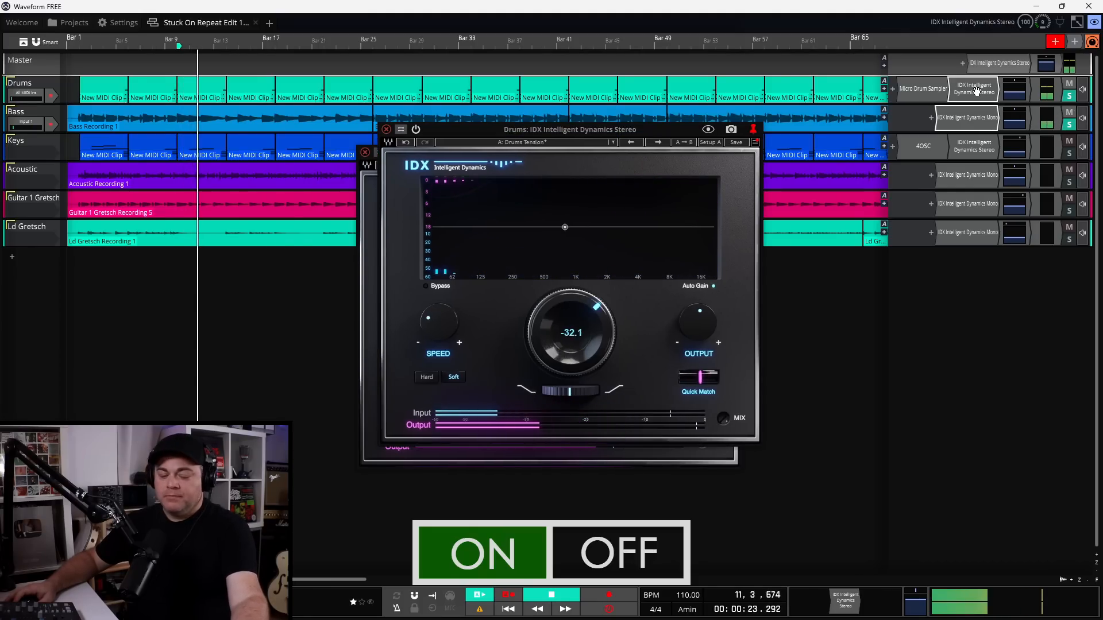
{"action": "key", "text": "e"}
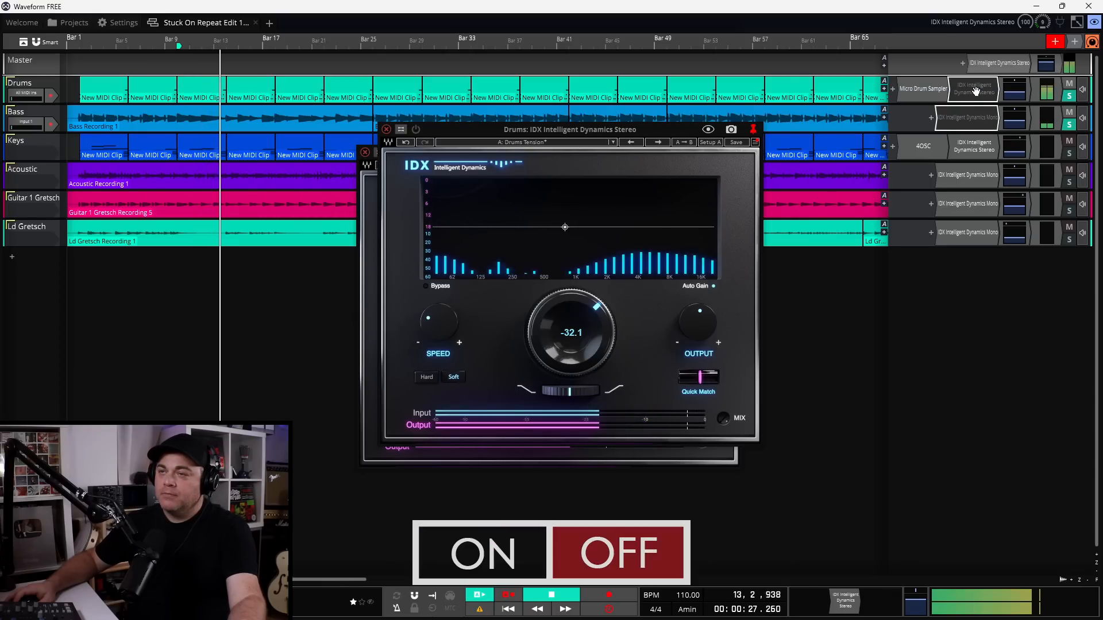
{"action": "key", "text": "e"}
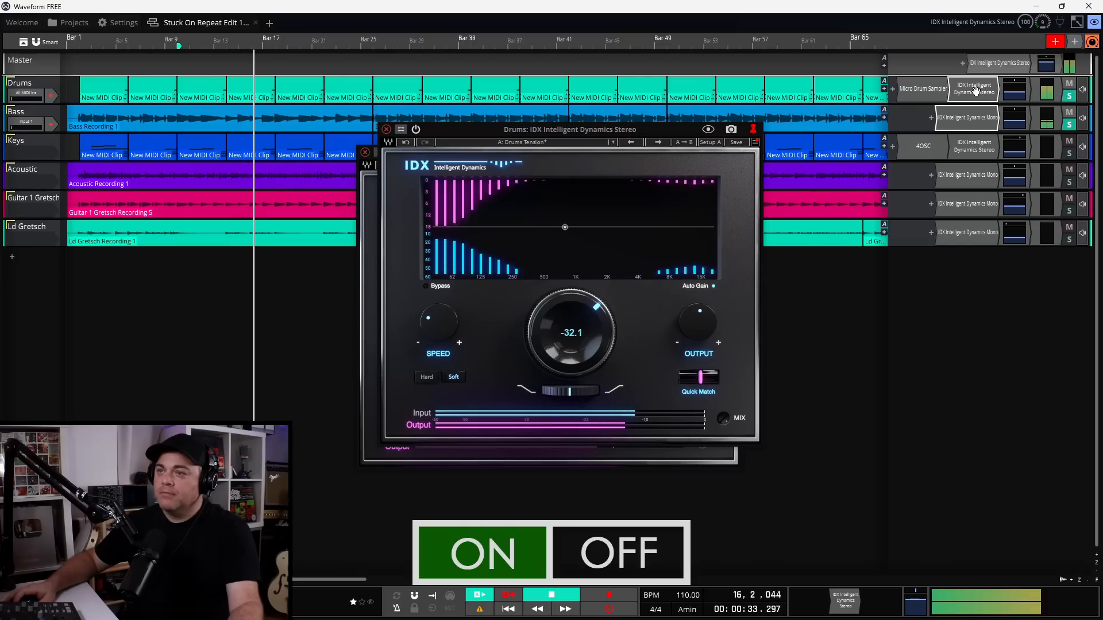
{"action": "key", "text": "space"}
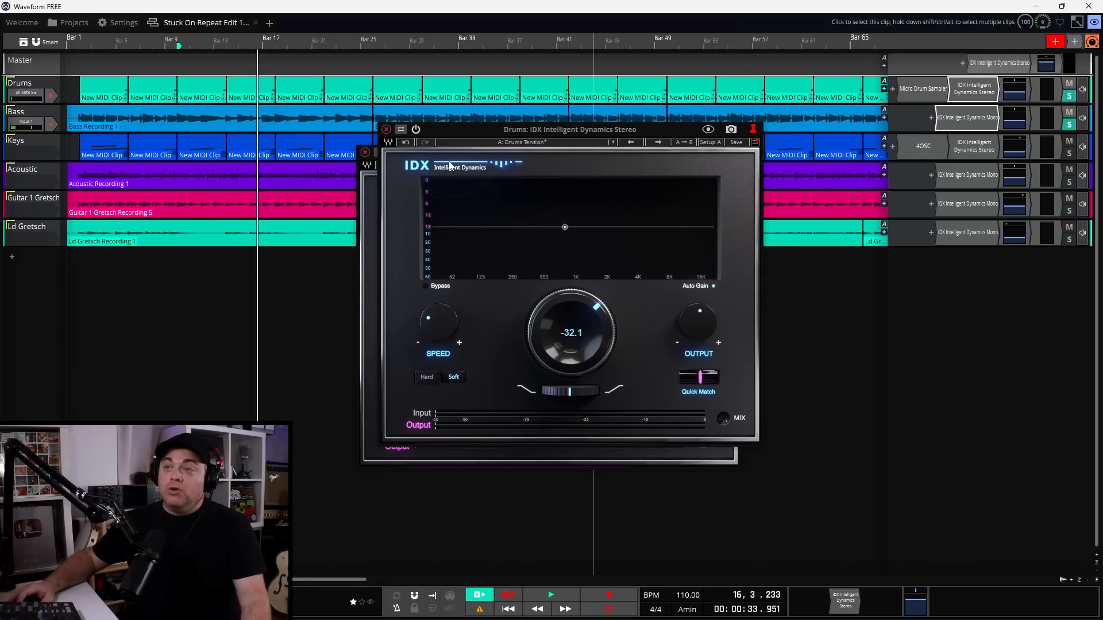
Close the Drums and Bass IDX windows and solo the Keys track
{"action": "left_click", "coordinate": [388, 128]}
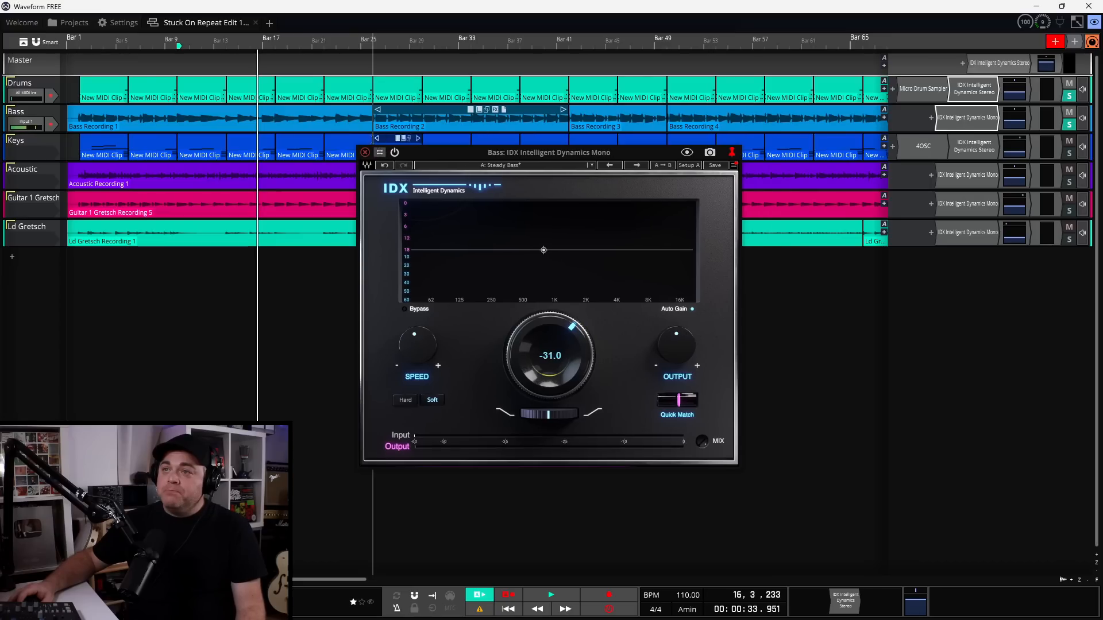
{"action": "left_click", "coordinate": [366, 153]}
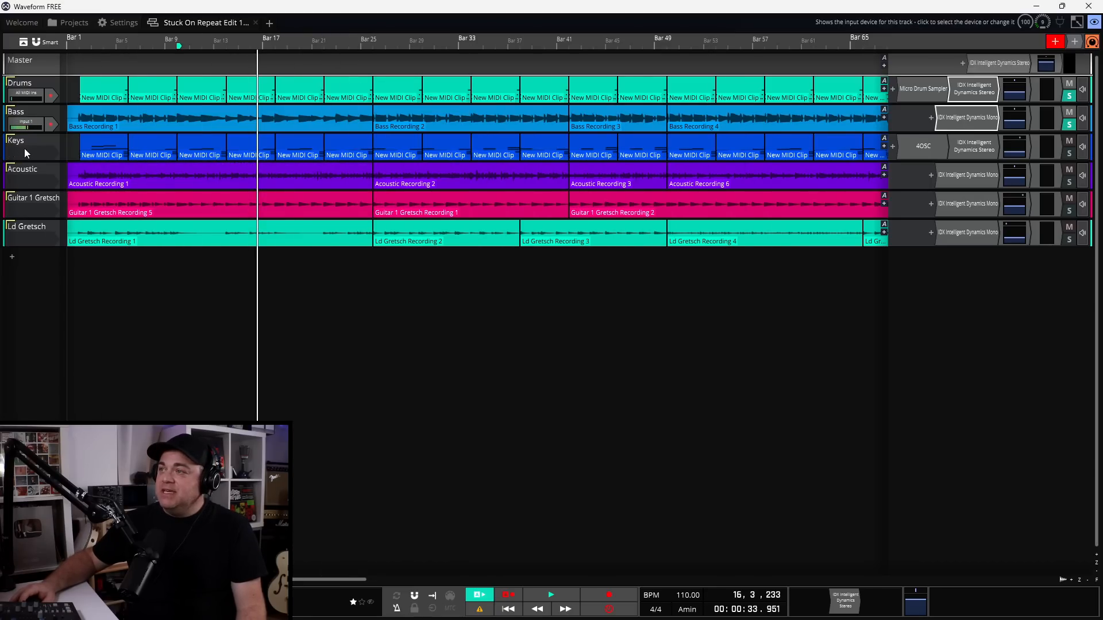
{"action": "left_click", "coordinate": [1069, 154]}
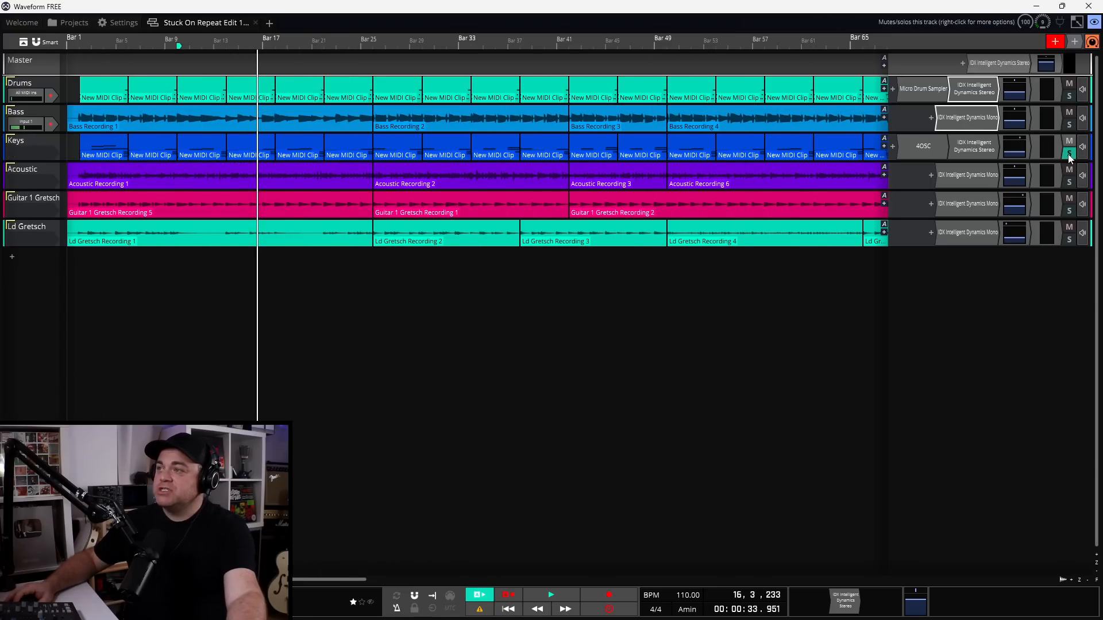
Open the Keys IDX Stereo plugin at its default preset and audition the keys
{"action": "double_click", "coordinate": [973, 147]}
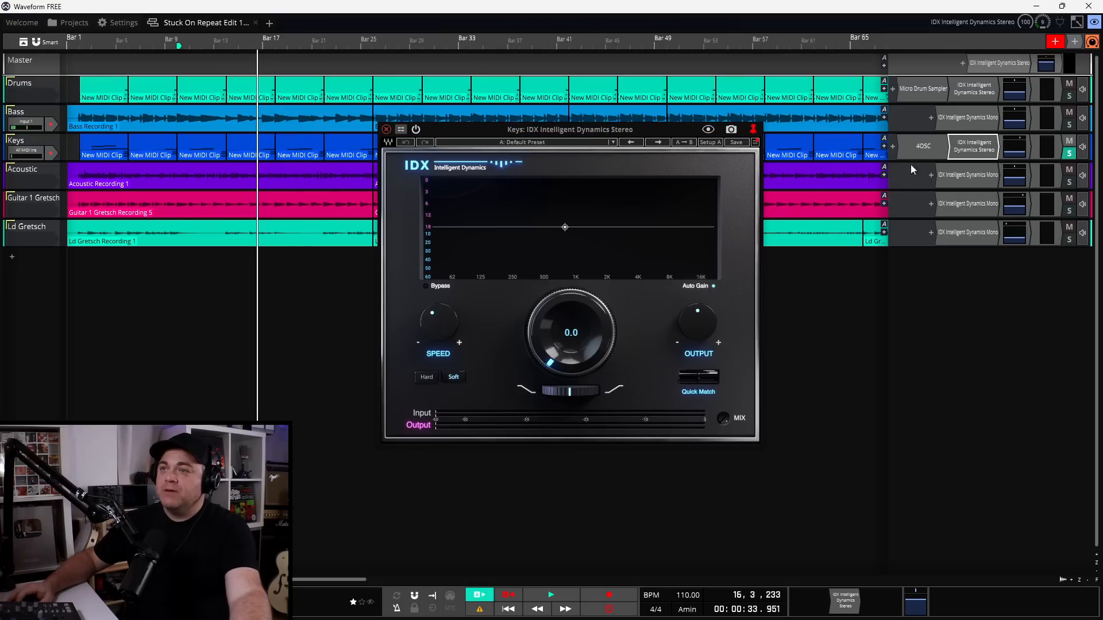
{"action": "left_click", "coordinate": [519, 132]}
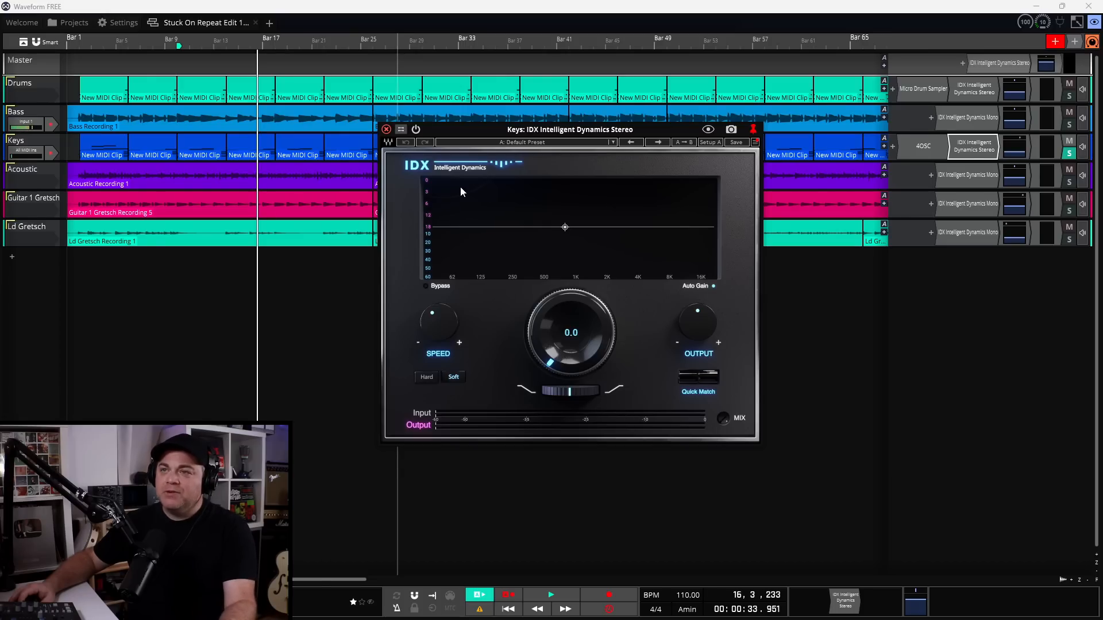
{"action": "key", "text": "space"}
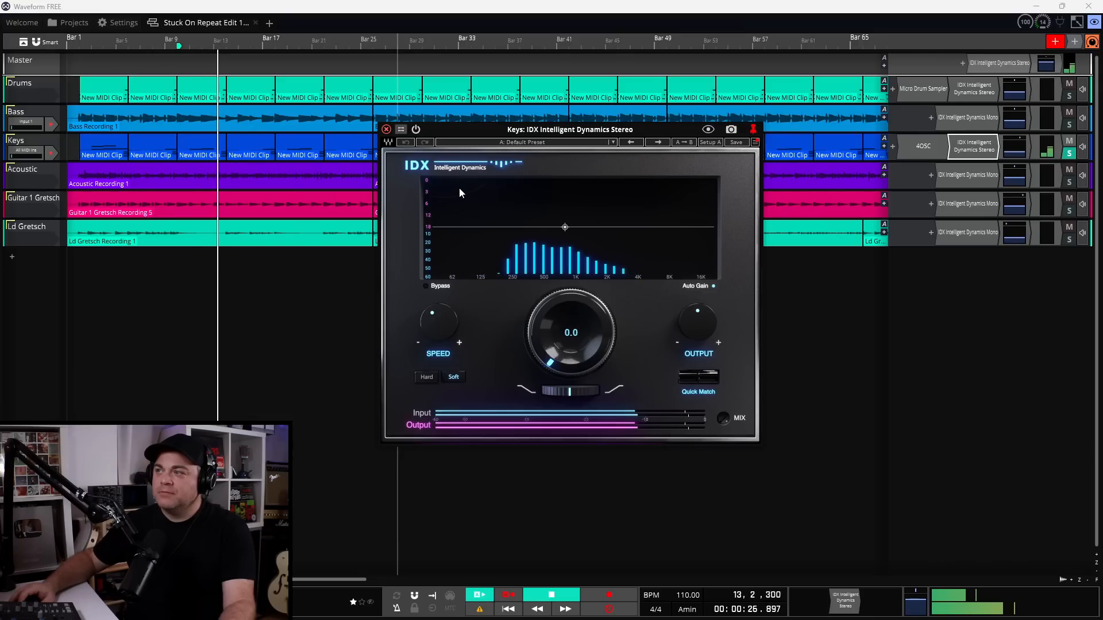
{"action": "key", "text": "space"}
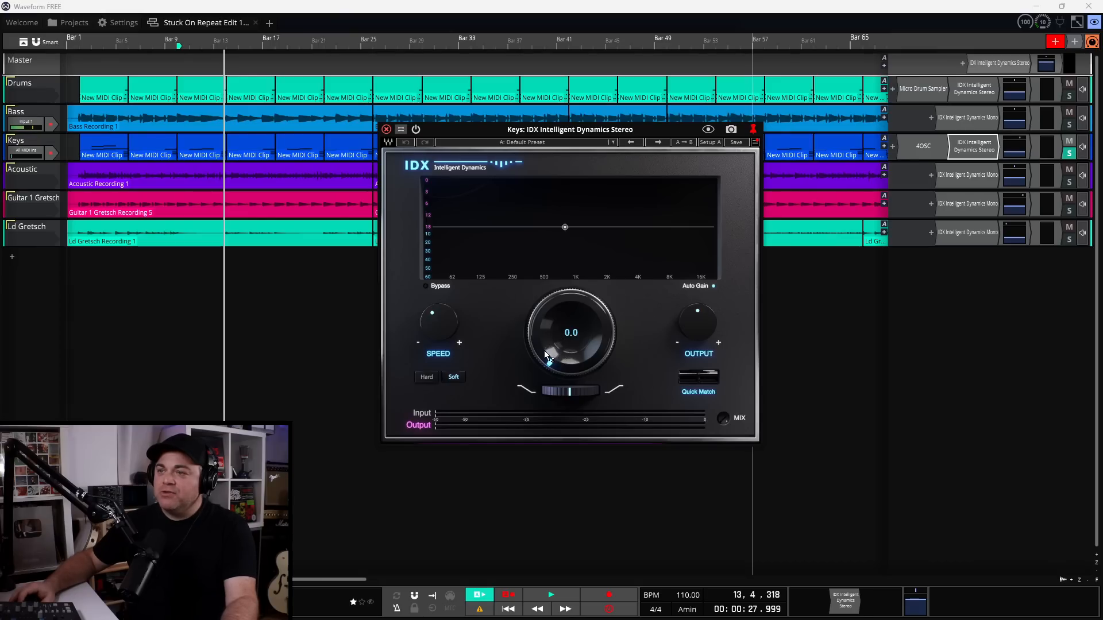
While the keys play, set the Keys IDX threshold to -17.5 and tilt the curve toward the highs
{"action": "key", "text": "space"}
{"action": "left_click_drag", "start_coordinate": [545, 359], "coordinate": [544, 386]}
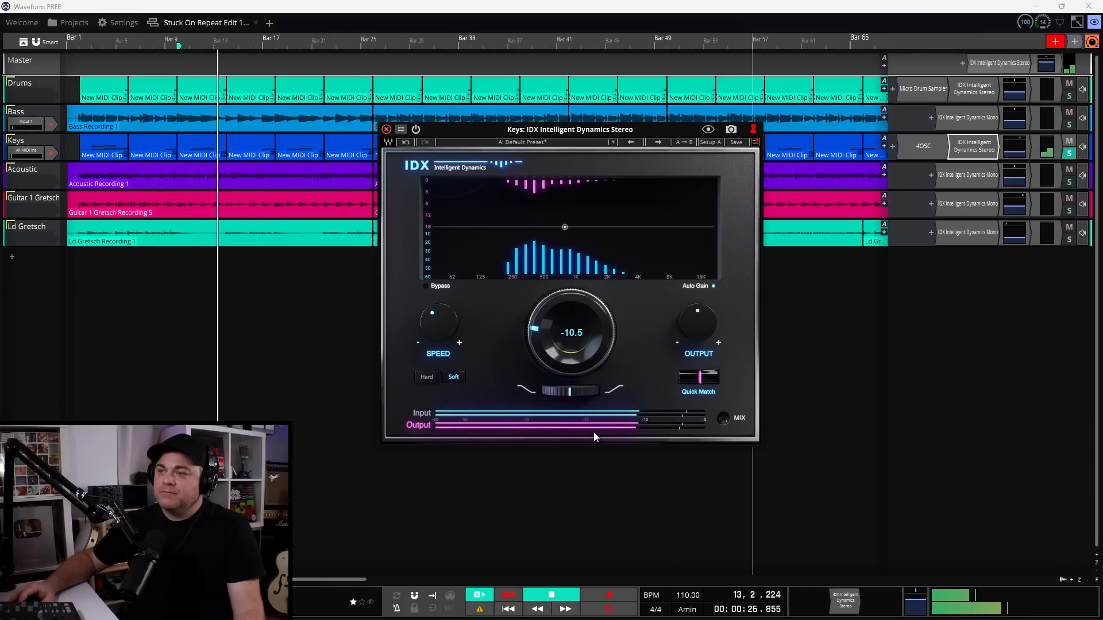
{"action": "left_click_drag", "start_coordinate": [567, 389], "coordinate": [584, 389]}
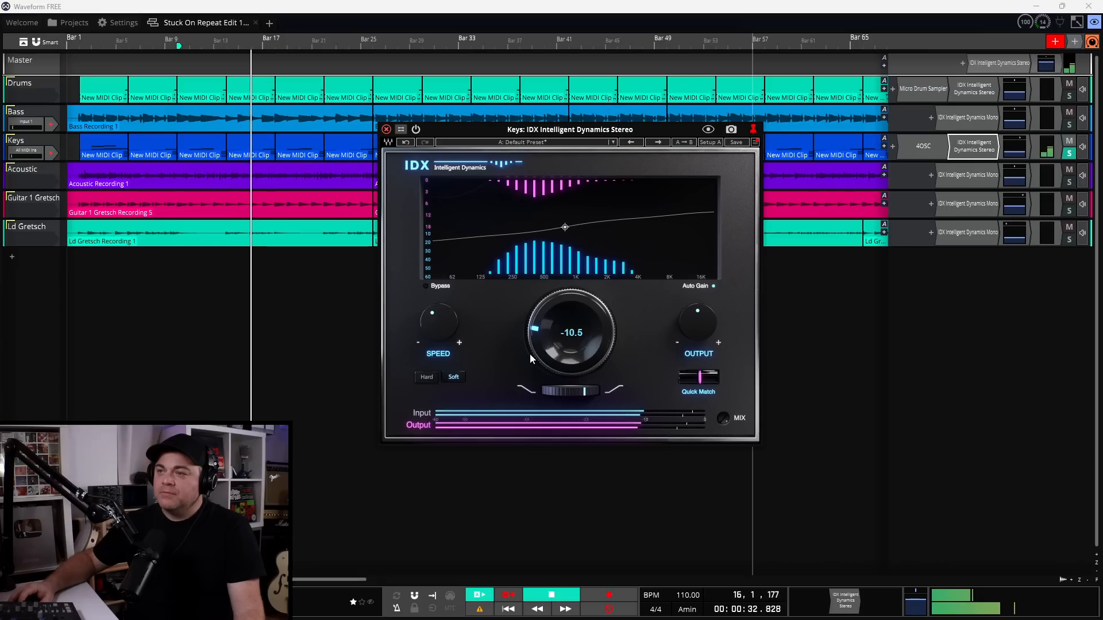
{"action": "mouse_move", "coordinate": [552, 332]}
{"action": "left_mouse_down"}
{"action": "mouse_move", "coordinate": [553, 374]}
{"action": "mouse_move", "coordinate": [535, 334]}
{"action": "left_mouse_up"}
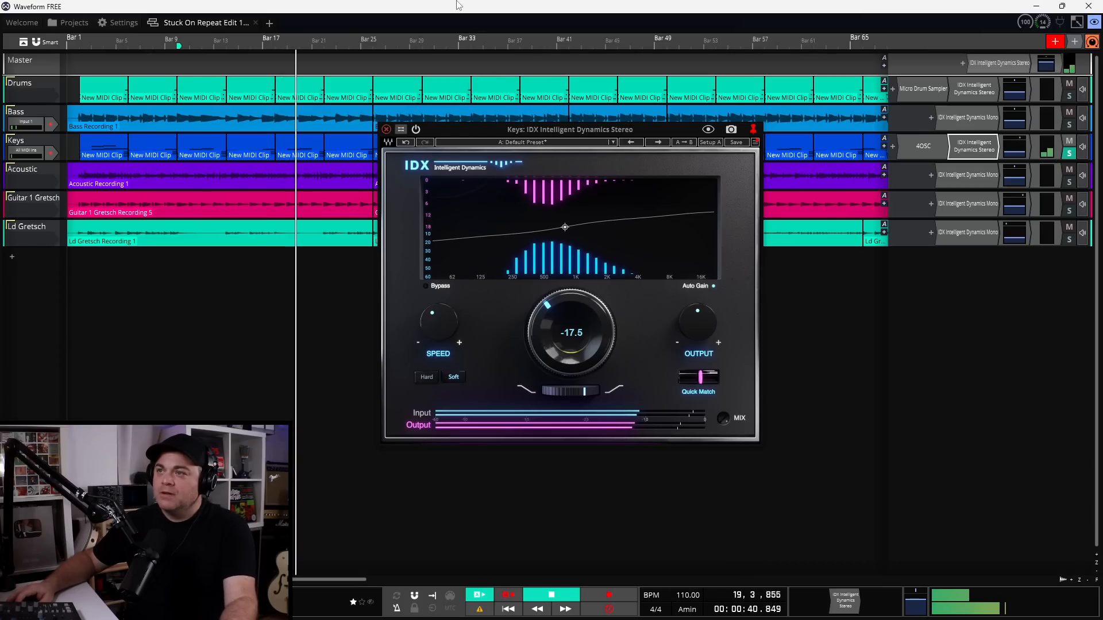
{"action": "key", "text": "space"}
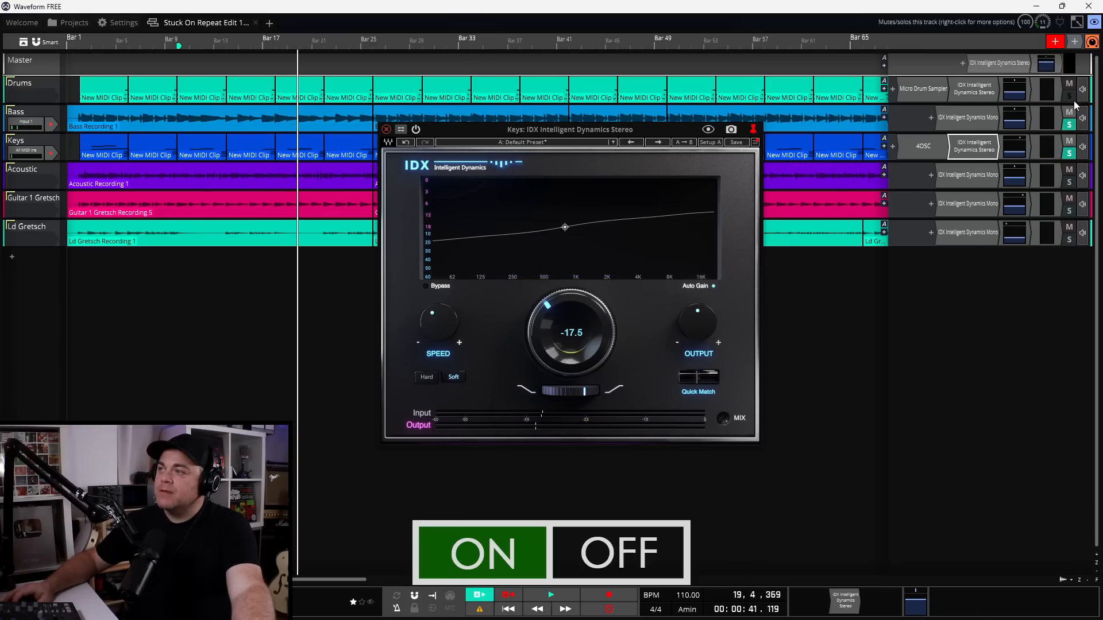
Reopen the Drums IDX (Drums Tension, -32.1) and bypass-compare all three IDX plugins twice during playback
{"action": "double_click", "coordinate": [979, 91]}
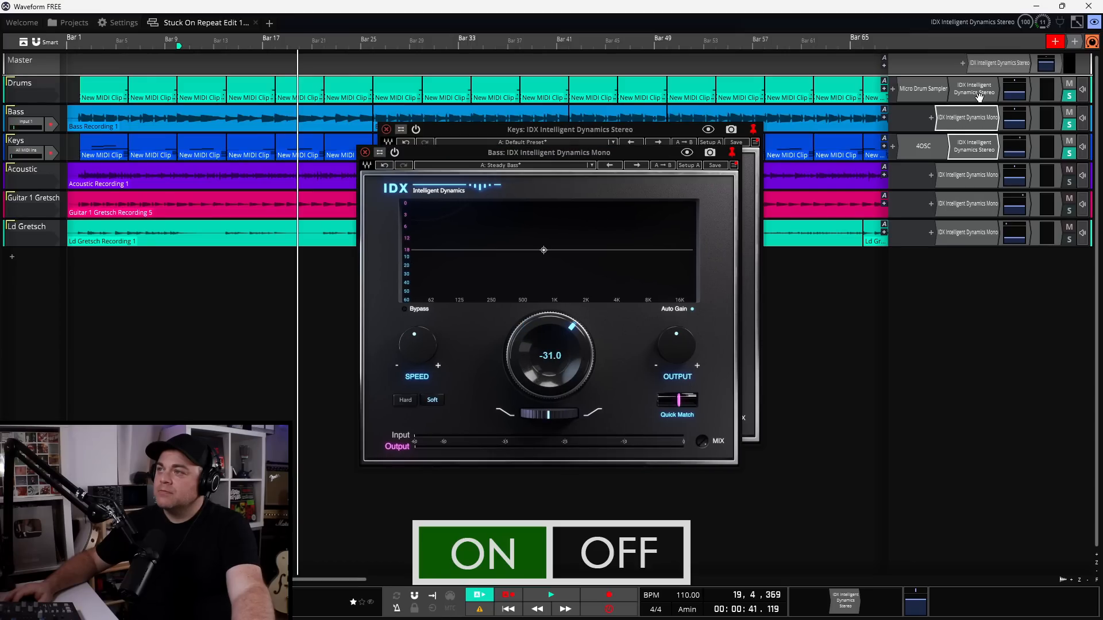
{"action": "key", "text": "space"}
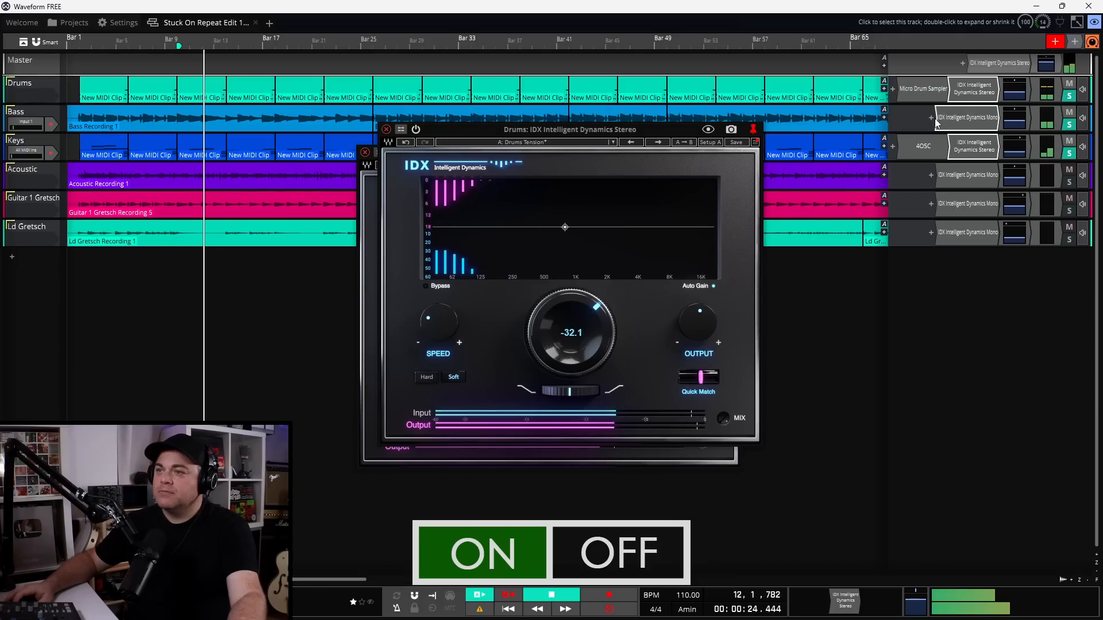
{"action": "key", "text": "e"}
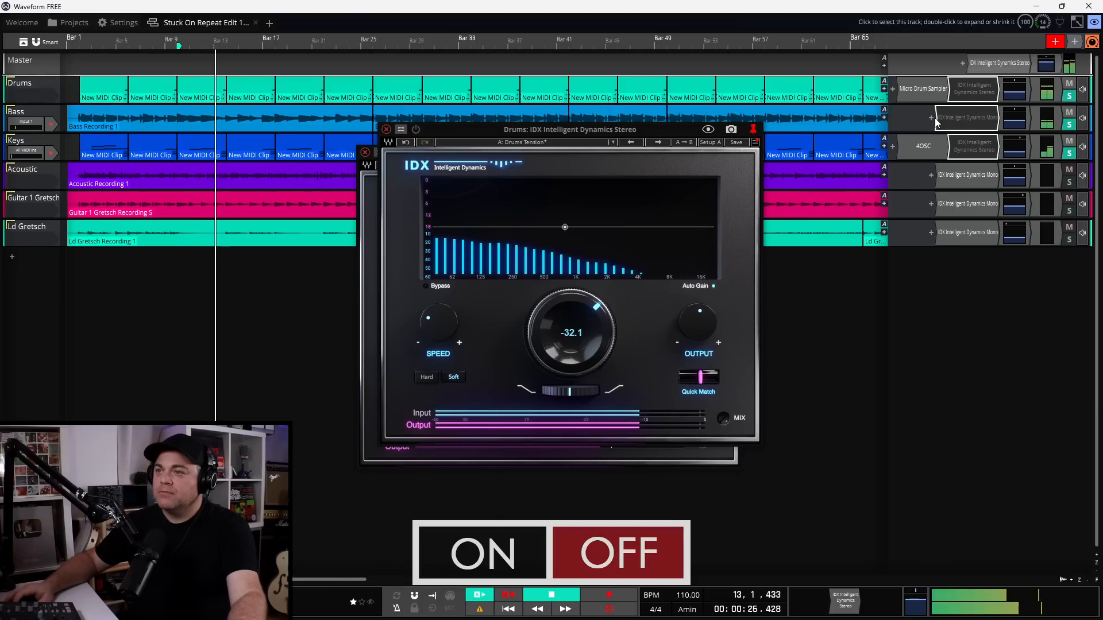
{"action": "key", "text": "e"}
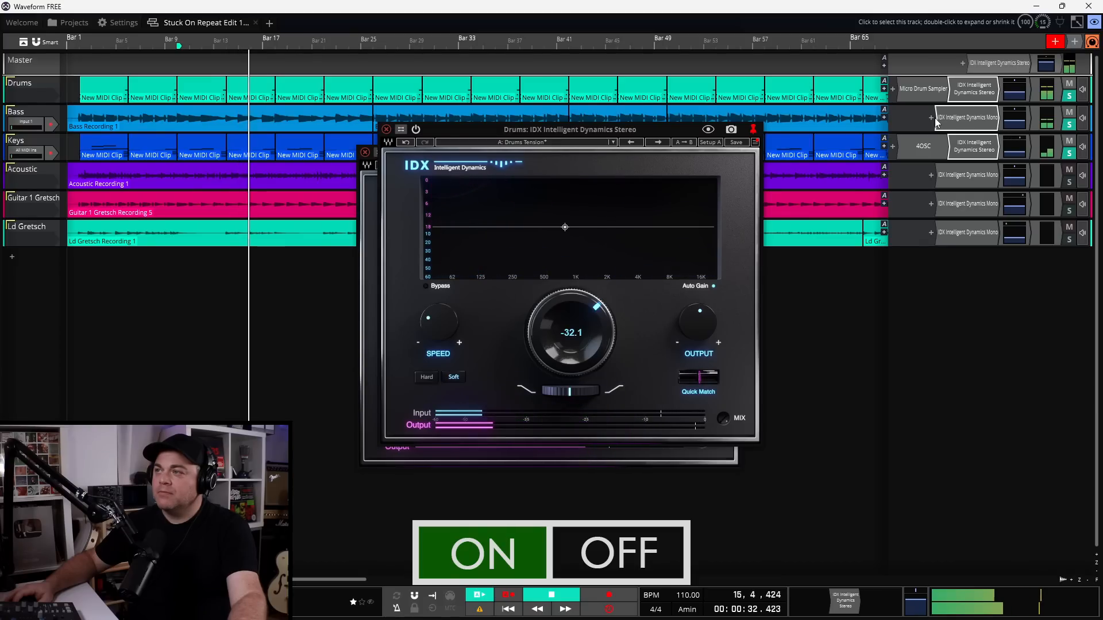
{"action": "key", "text": "e"}
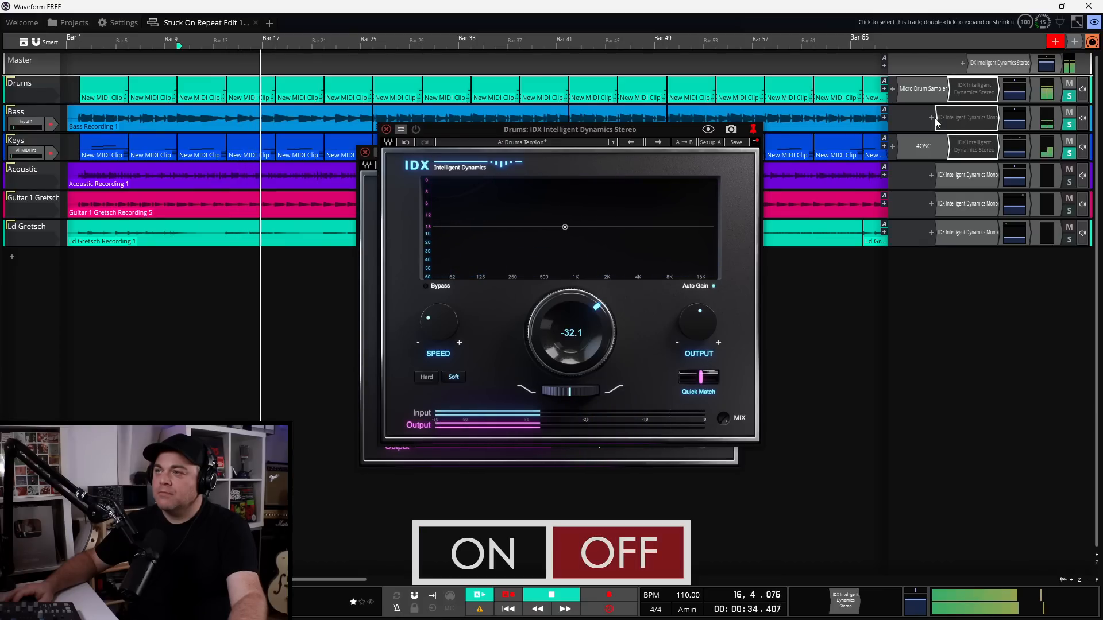
{"action": "key", "text": "e"}
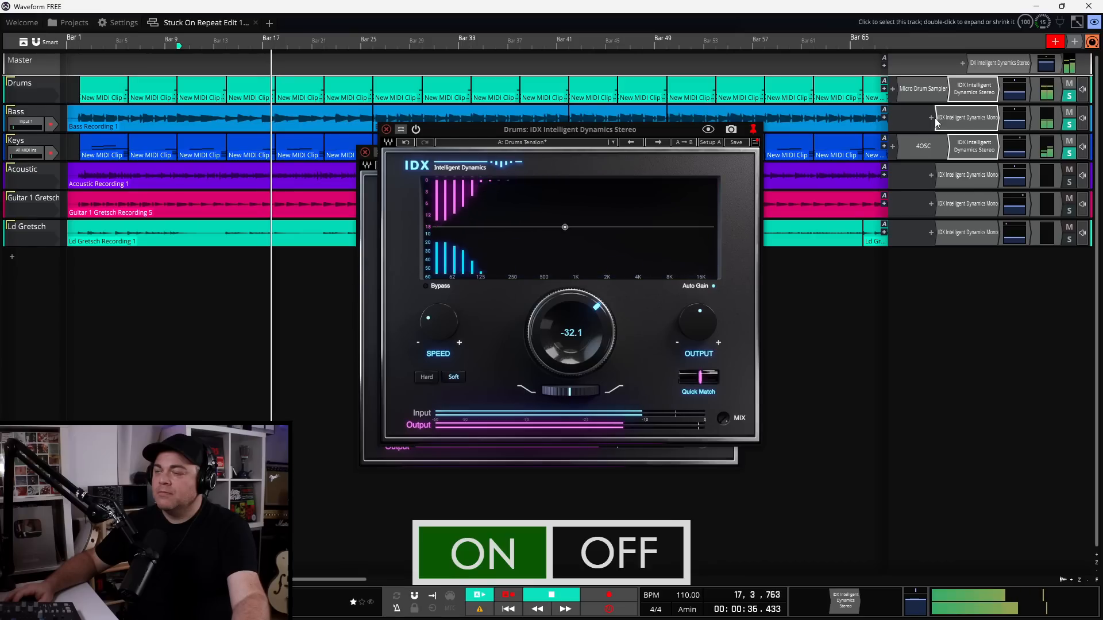
{"action": "key", "text": "space"}
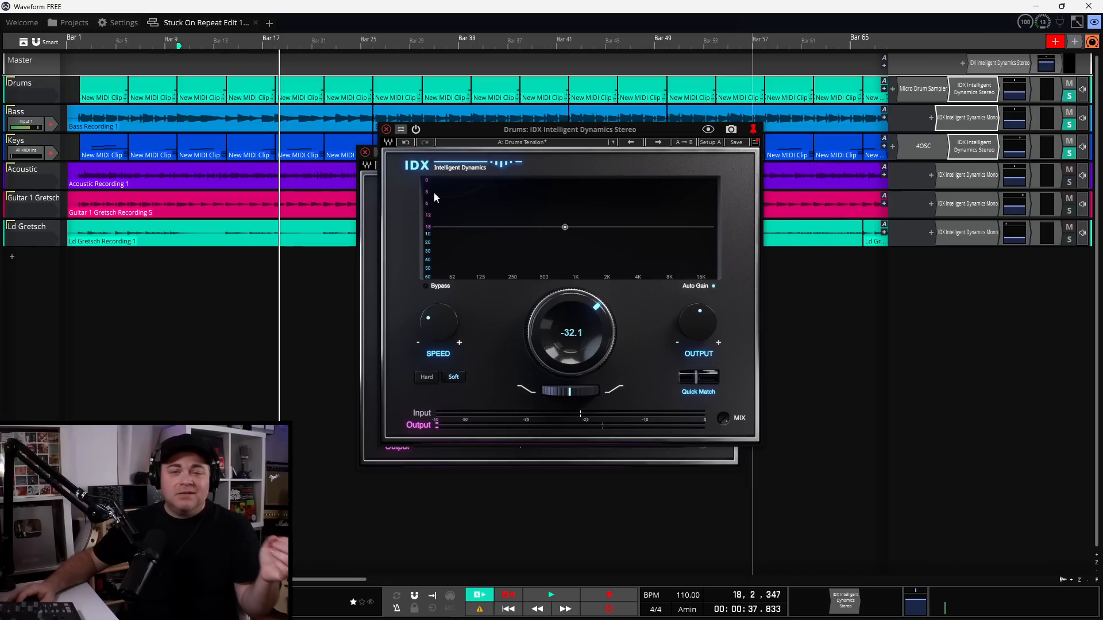
Close the Drums, Bass and Keys IDX windows and solo only the Acoustic track
{"action": "left_click", "coordinate": [390, 128]}
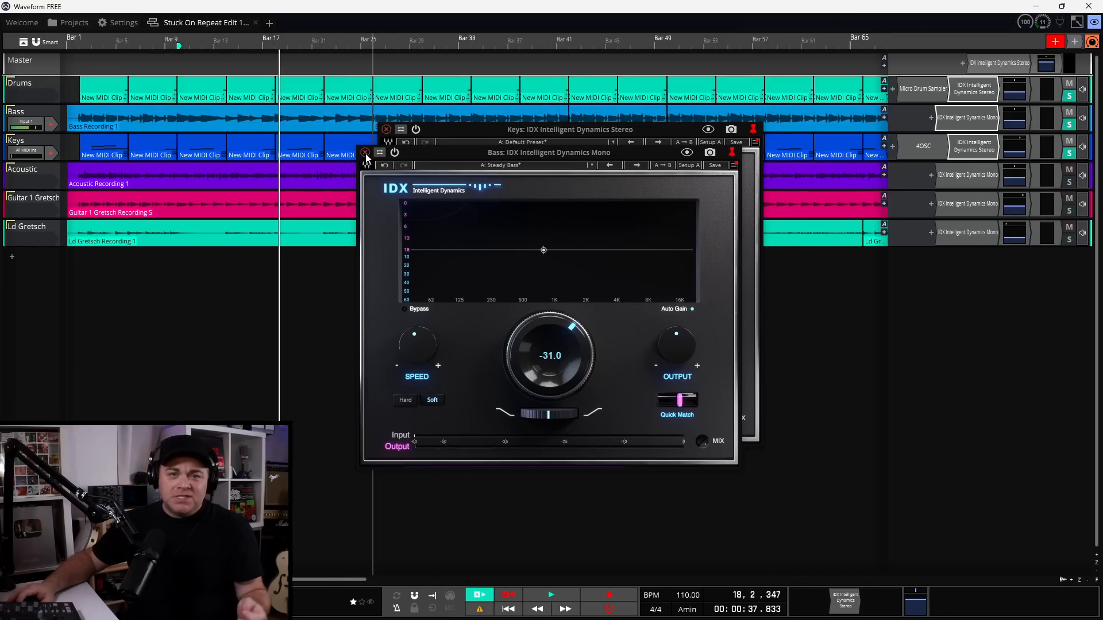
{"action": "left_click", "coordinate": [365, 152]}
{"action": "left_click", "coordinate": [386, 130]}
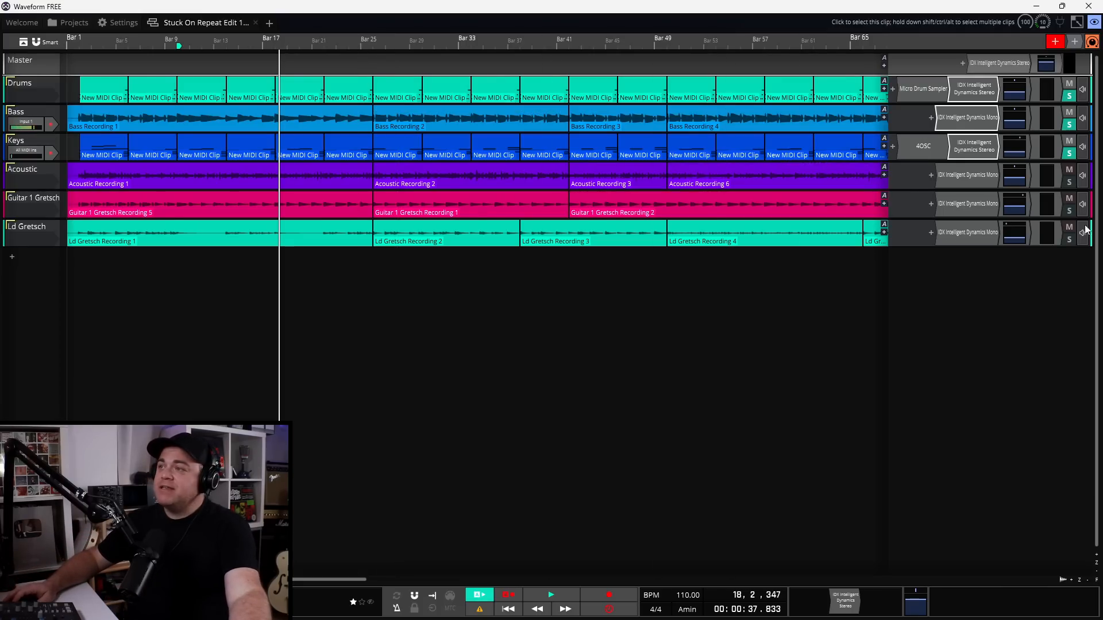
{"action": "left_click", "coordinate": [1068, 182]}
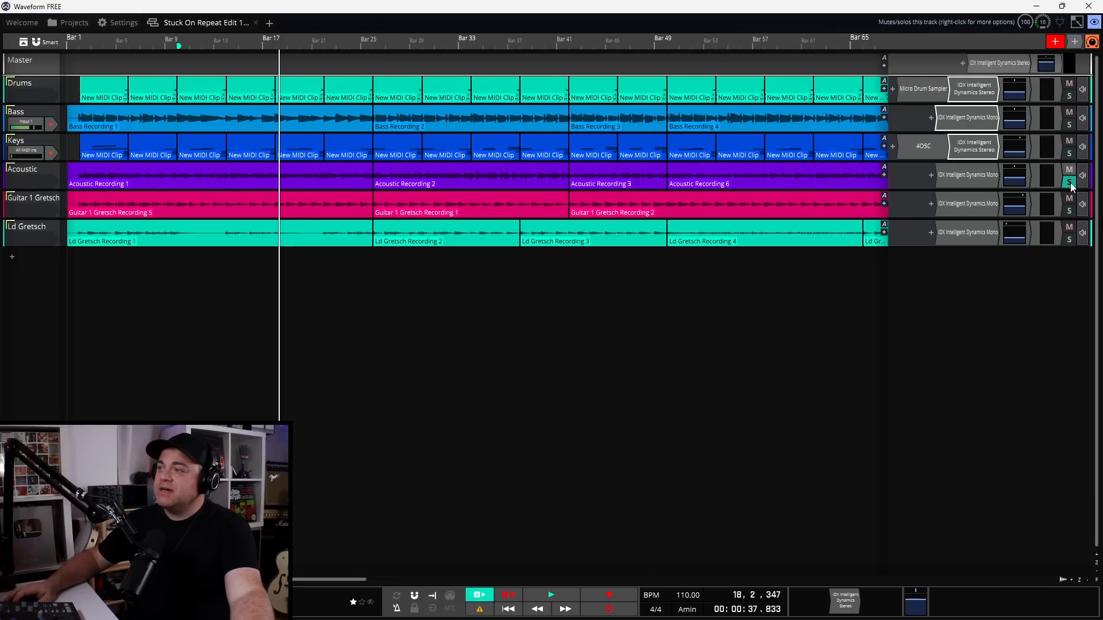
Bring up the Acoustic track's IDX Mono window in the arrangement centre, stop playback, and list its factory presets
{"action": "double_click", "coordinate": [973, 182]}
{"action": "left_click_drag", "start_coordinate": [296, 79], "coordinate": [585, 167]}
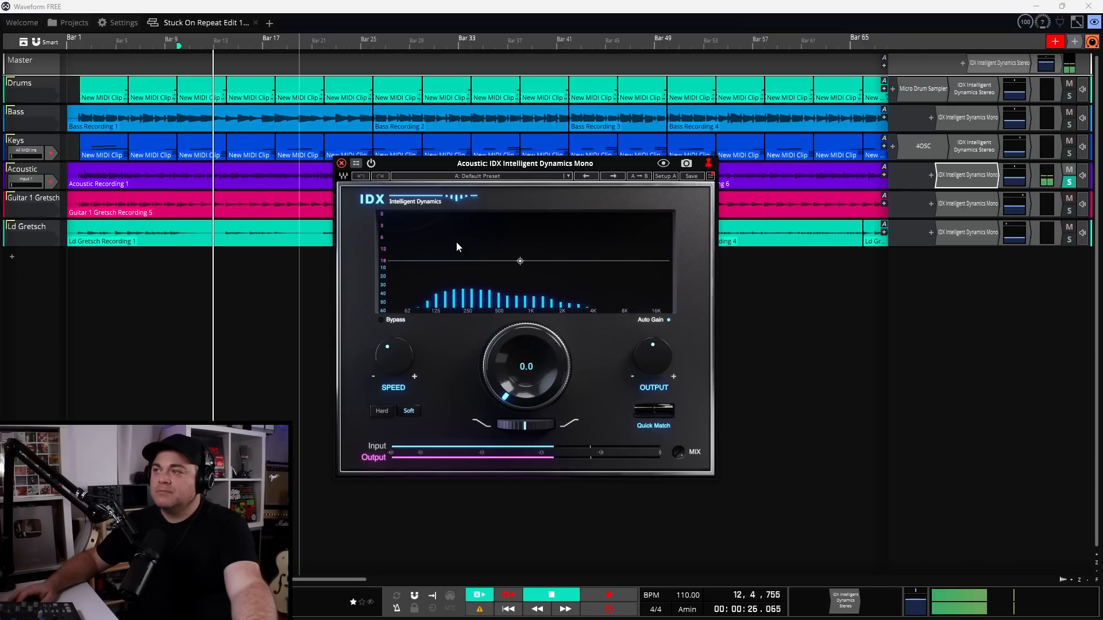
{"action": "key", "text": "space"}
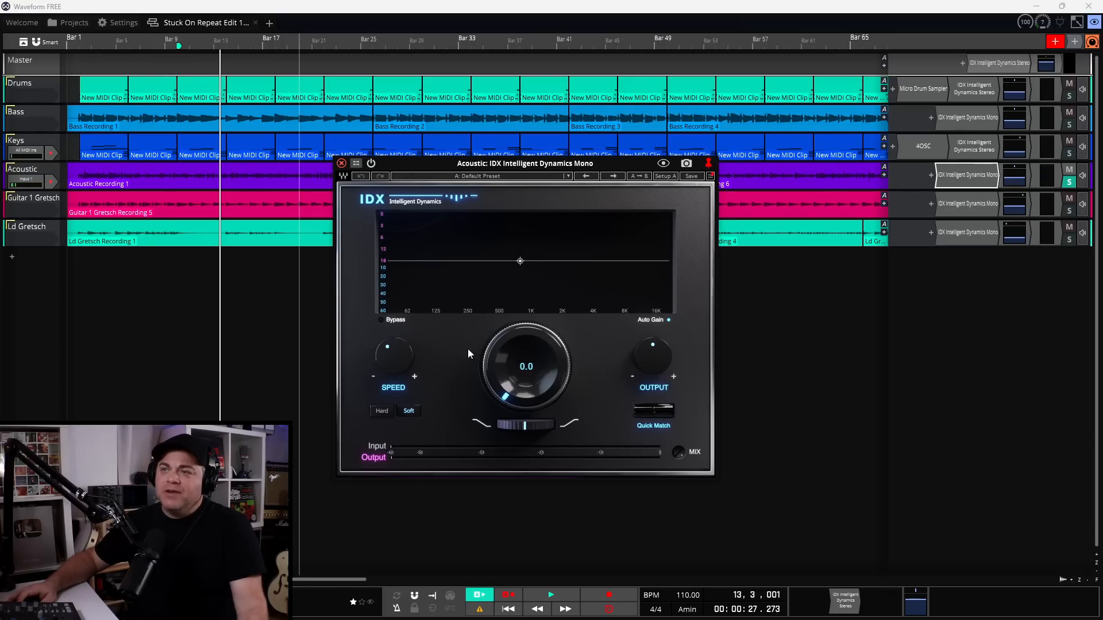
{"action": "left_click", "coordinate": [464, 177]}
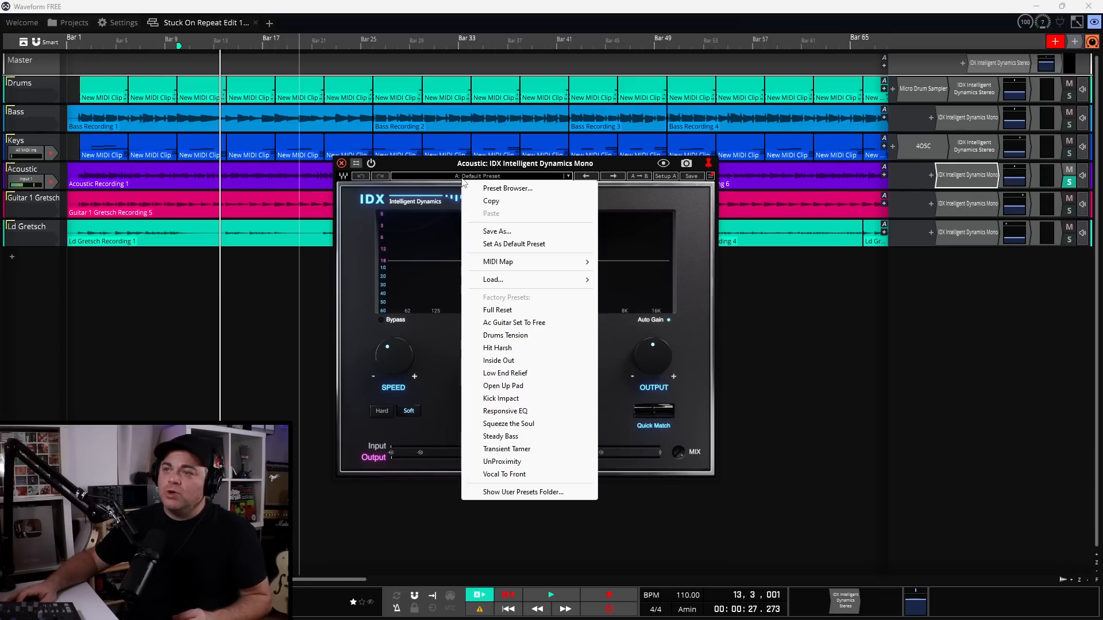
Load the Ac Guitar Set To Free preset (threshold -24.0) on the Acoustic IDX and start playback
{"action": "left_click", "coordinate": [512, 325]}
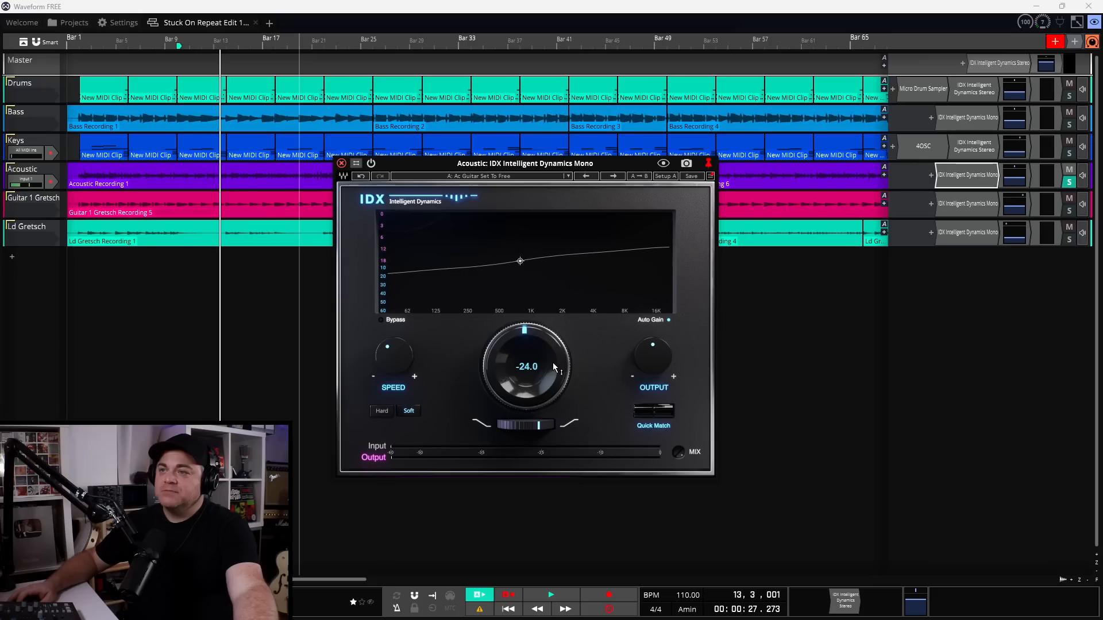
{"action": "key", "text": "space"}
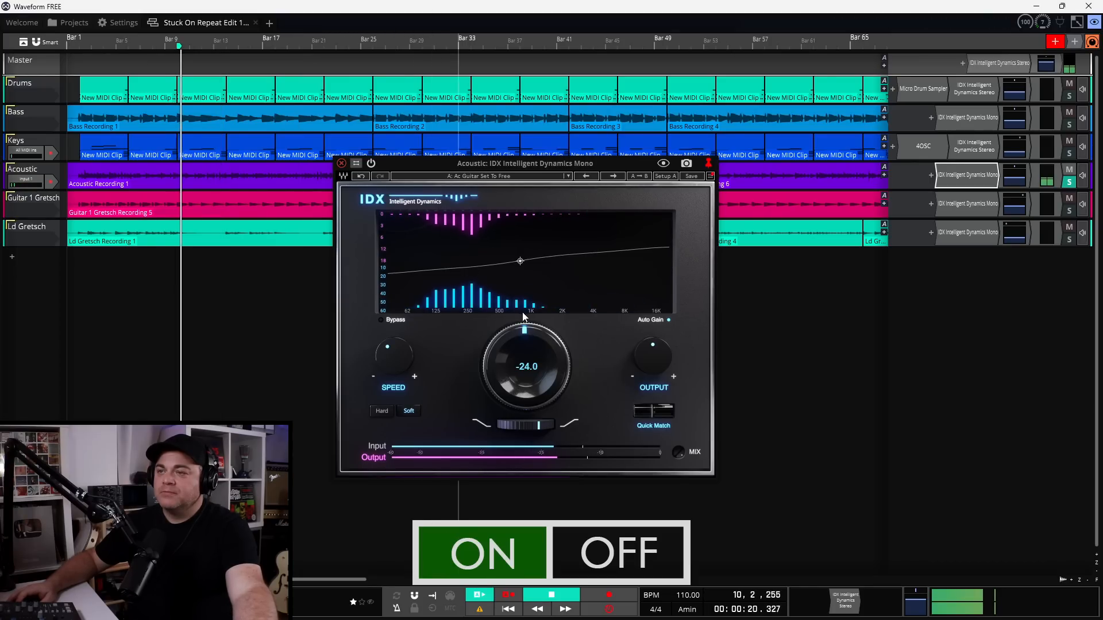
Raise the Acoustic IDX threshold from -24.0 to -21.8, comparing on/off and leaving it bypassed
{"action": "left_click", "coordinate": [372, 165]}
{"action": "left_click", "coordinate": [372, 165]}
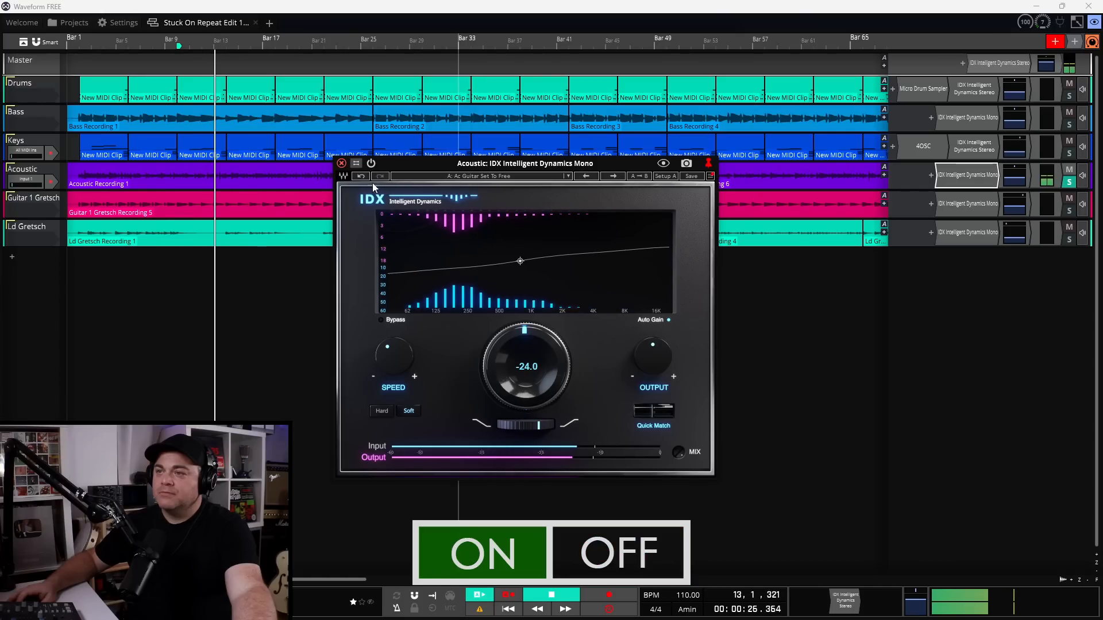
{"action": "left_click_drag", "start_coordinate": [504, 340], "coordinate": [505, 331]}
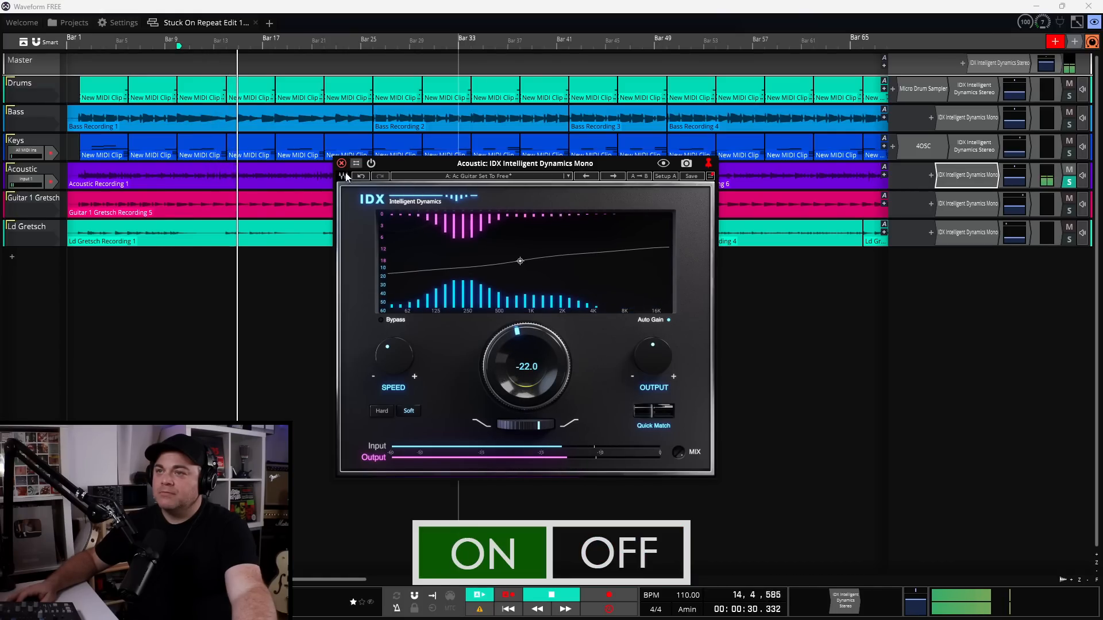
{"action": "left_click", "coordinate": [373, 164]}
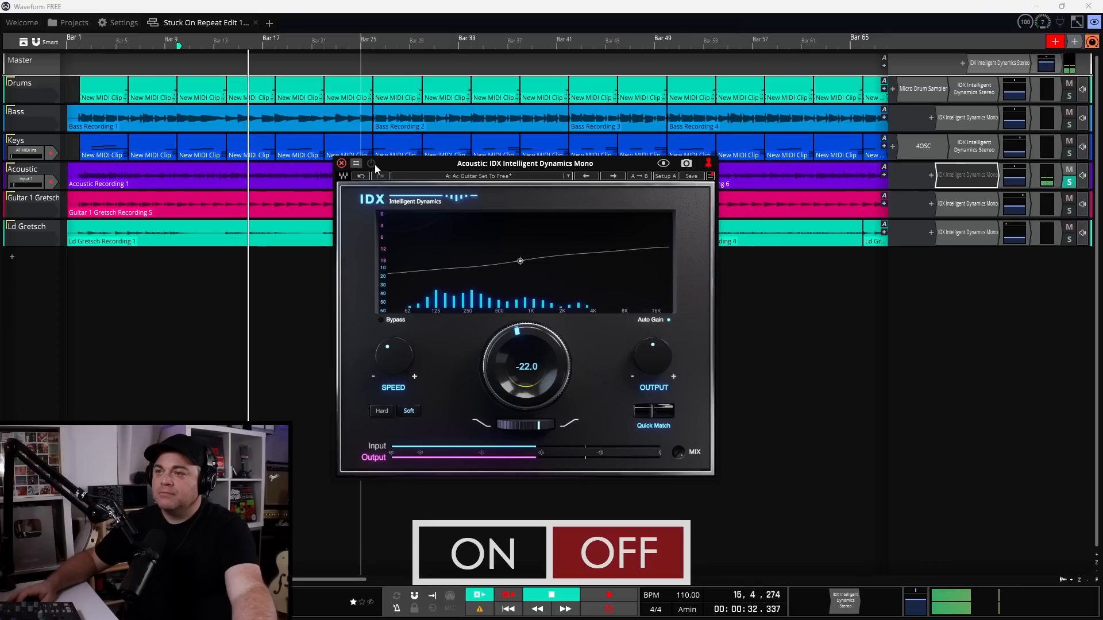
{"action": "left_click", "coordinate": [372, 165]}
{"action": "left_click_drag", "start_coordinate": [501, 347], "coordinate": [502, 349]}
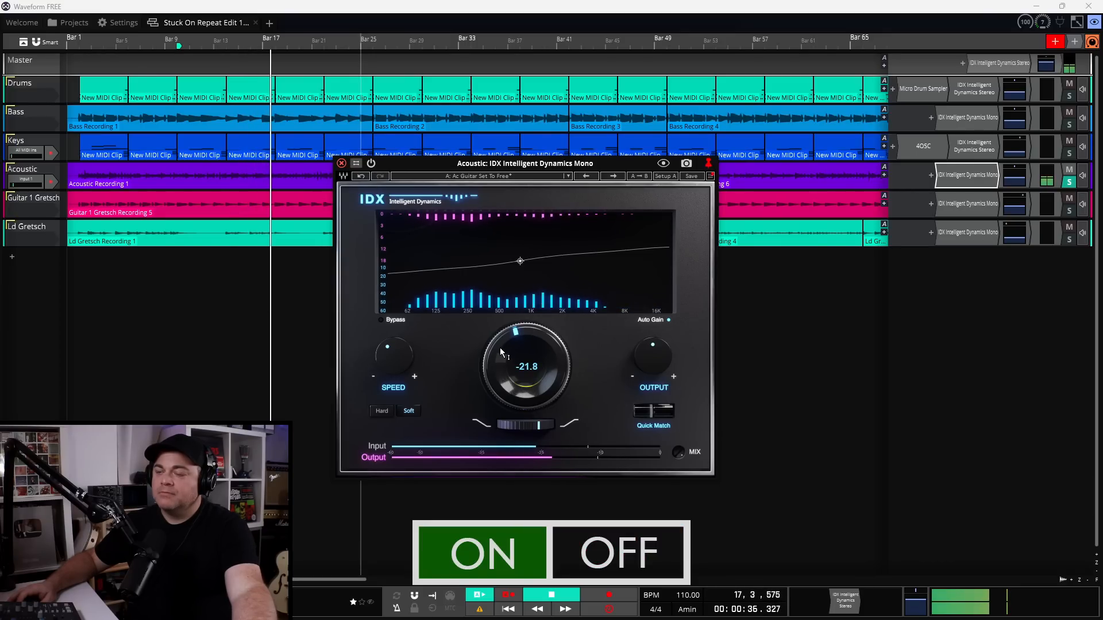
{"action": "left_click", "coordinate": [370, 163]}
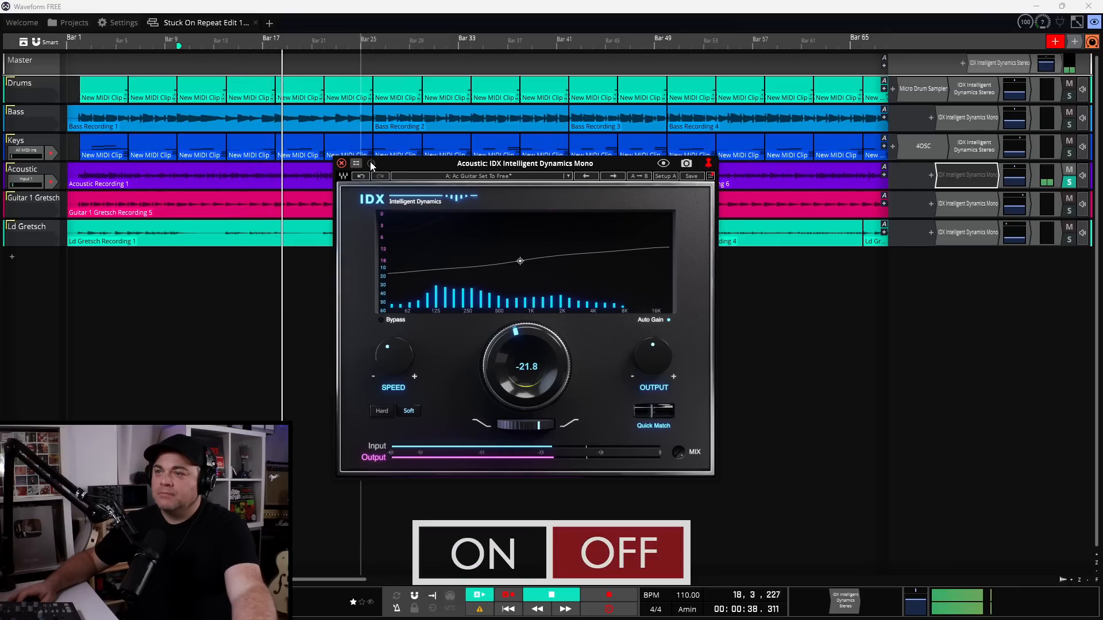